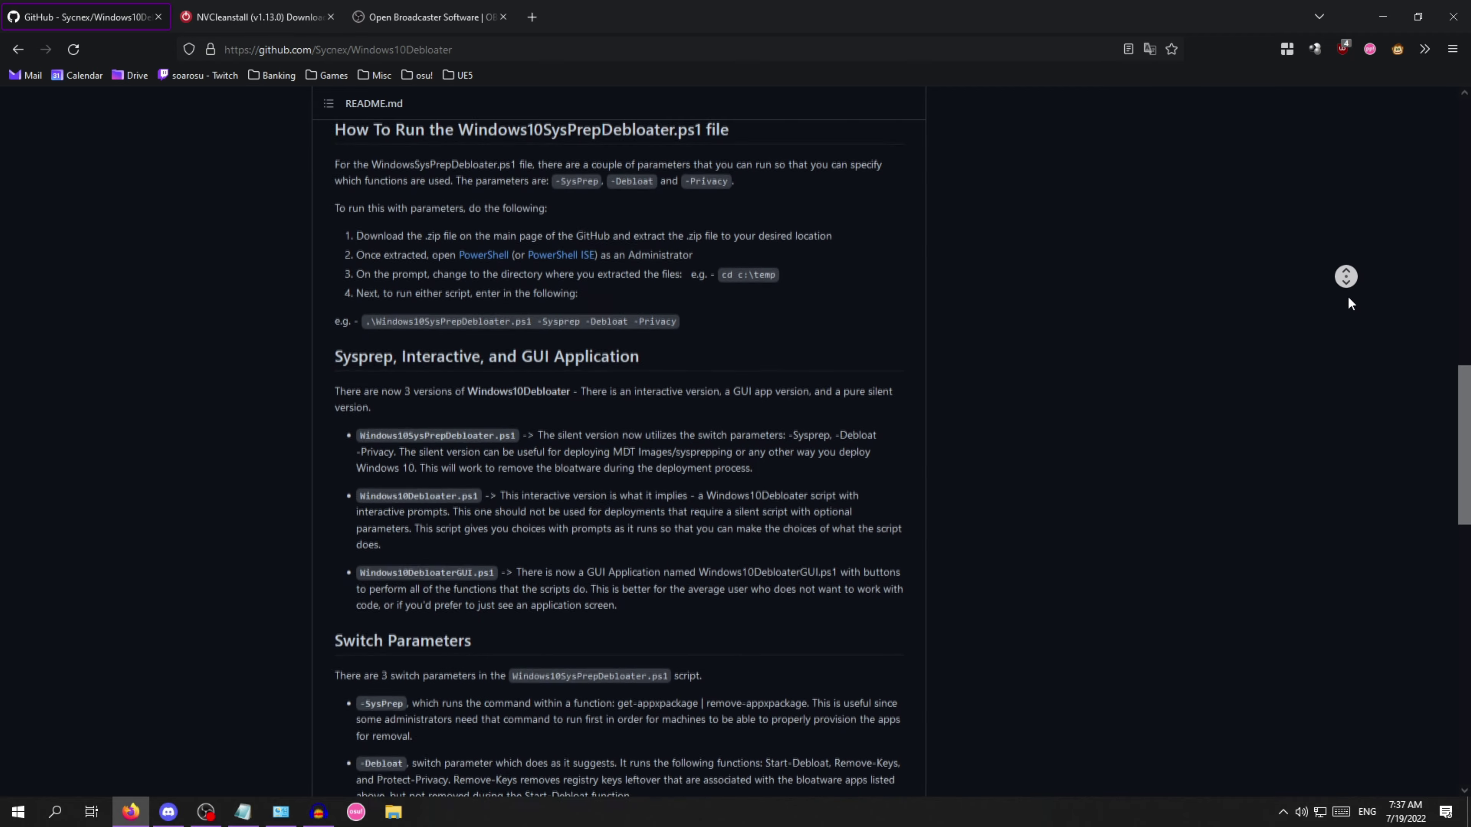
# Look through the Windows10Debloater README to find the command under the Quick download link heading
pyautogui.middleClick(1348, 303)
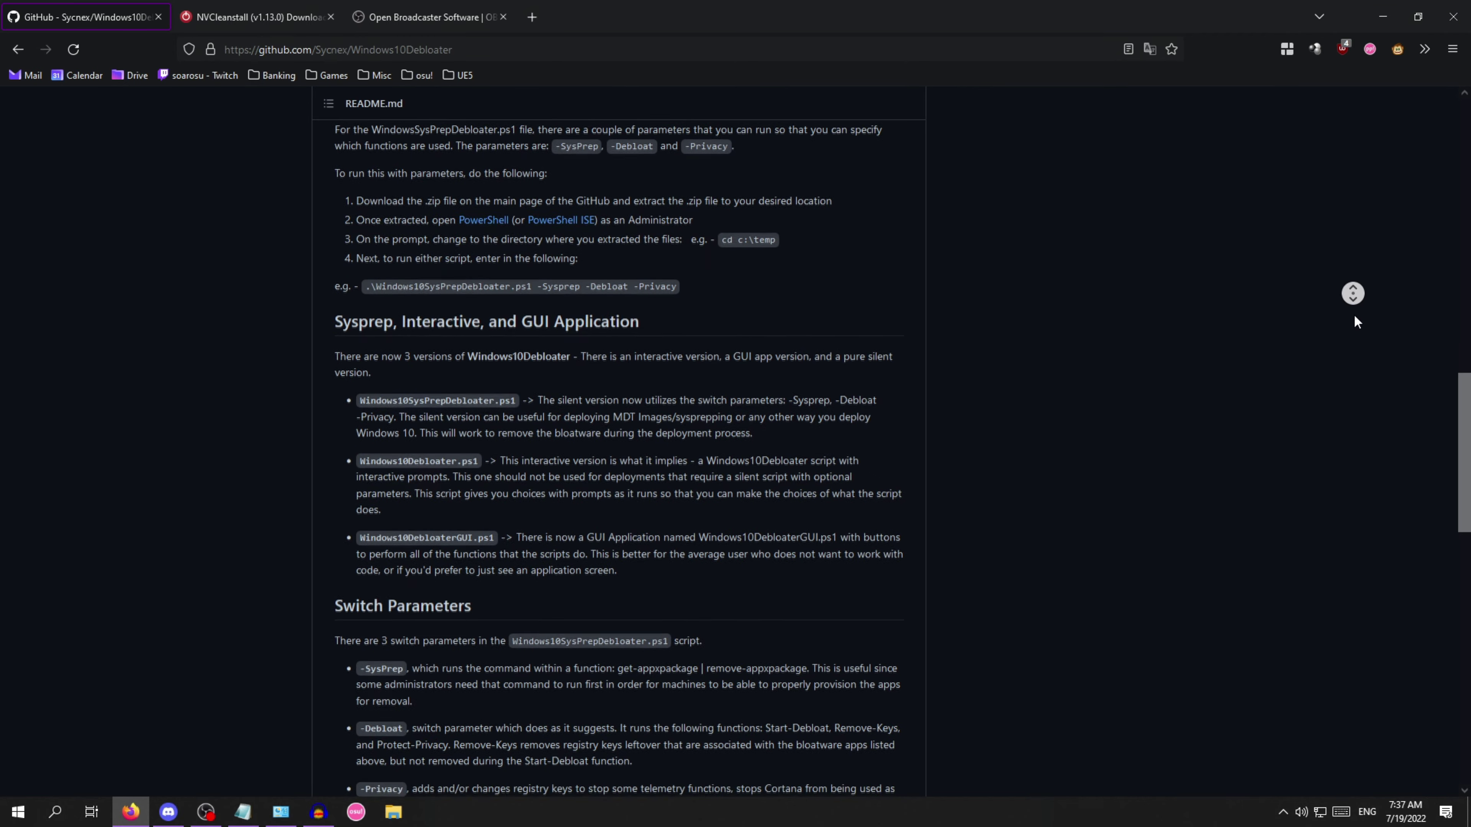
pyautogui.middleClick(1354, 313)
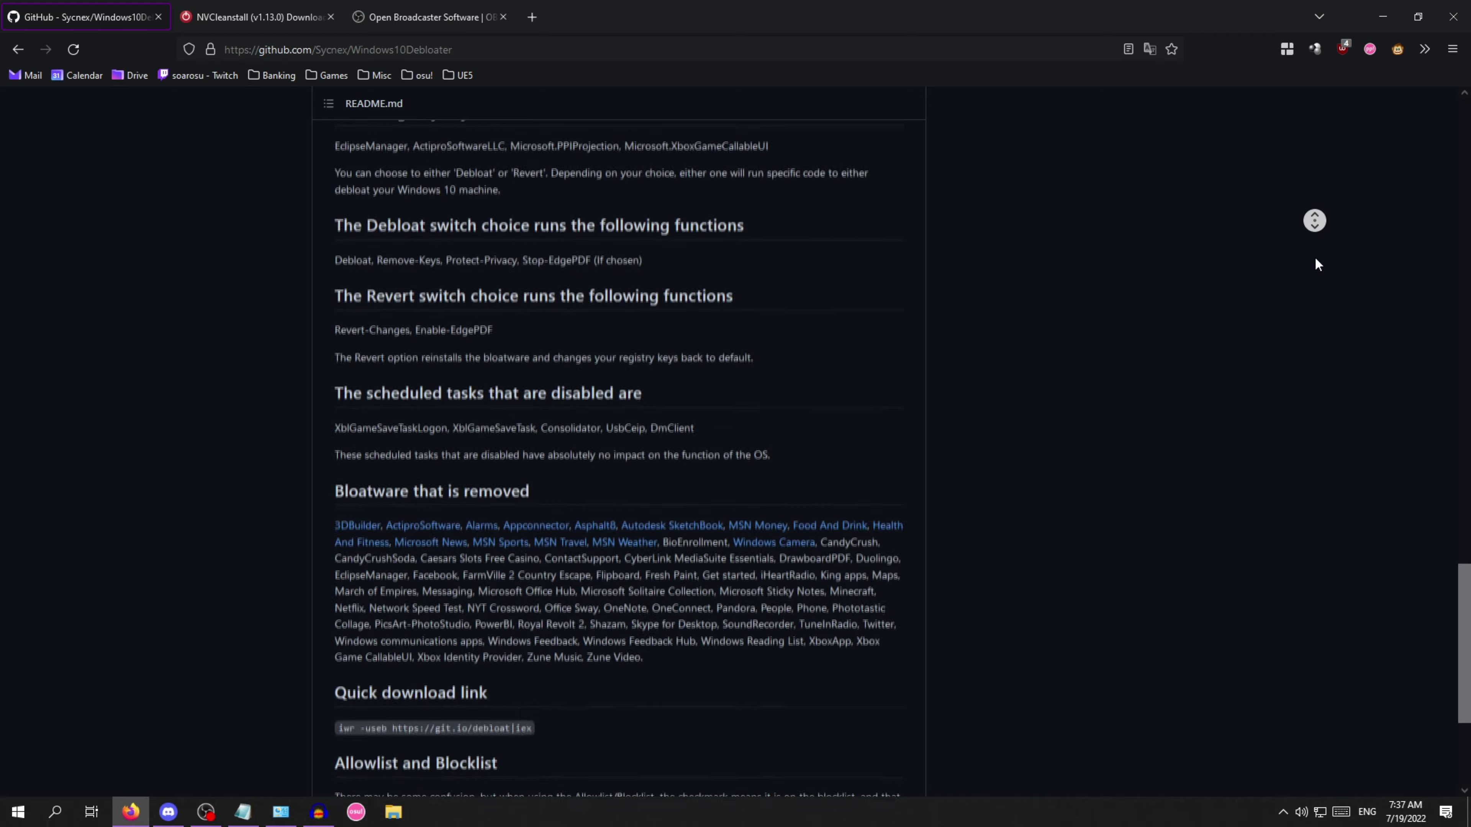
pyautogui.middleClick(1314, 256)
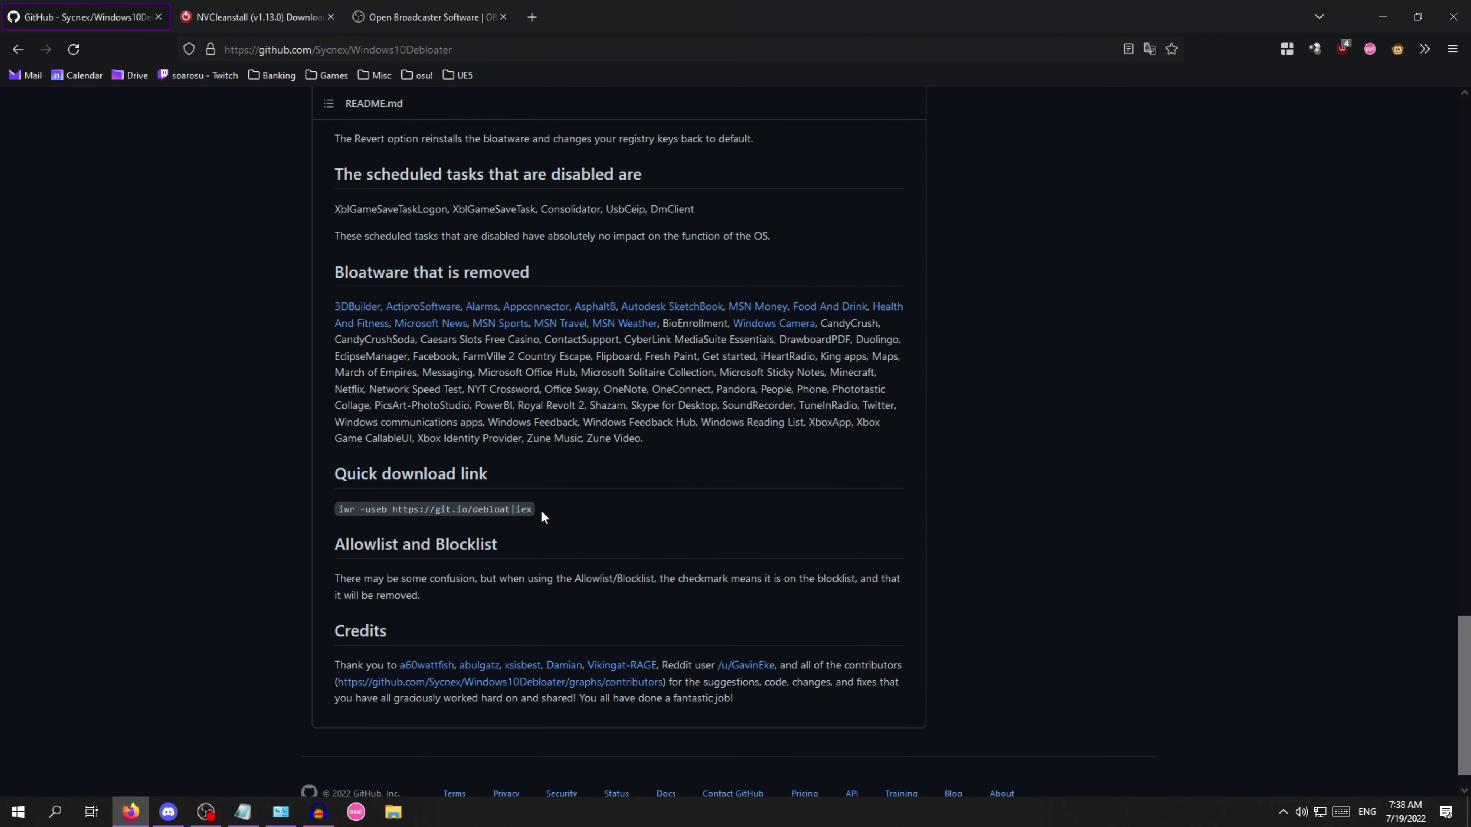
pyautogui.moveTo(531, 509); pyautogui.dragTo(338, 523)
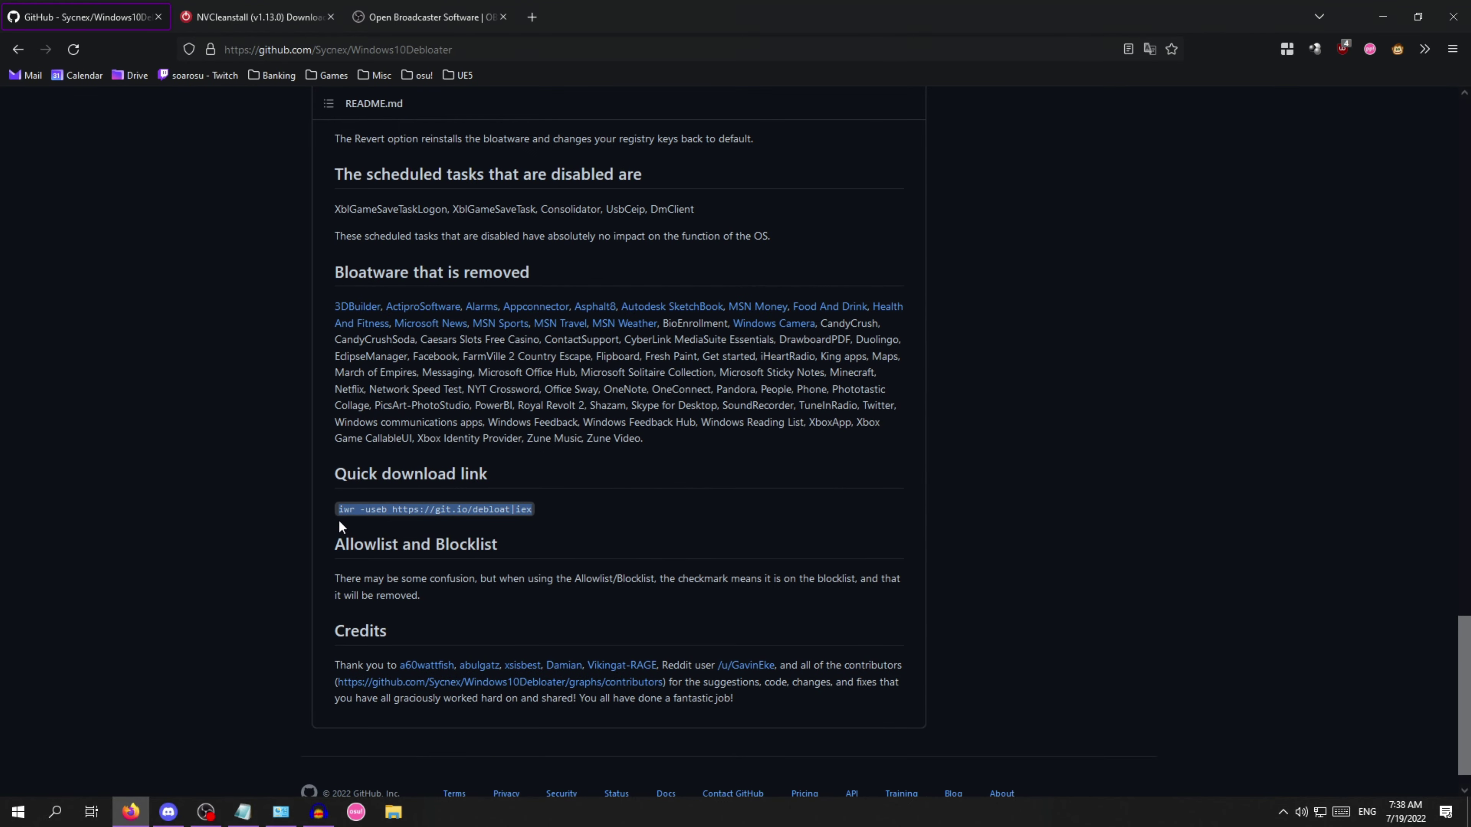
pyautogui.click(608, 496)
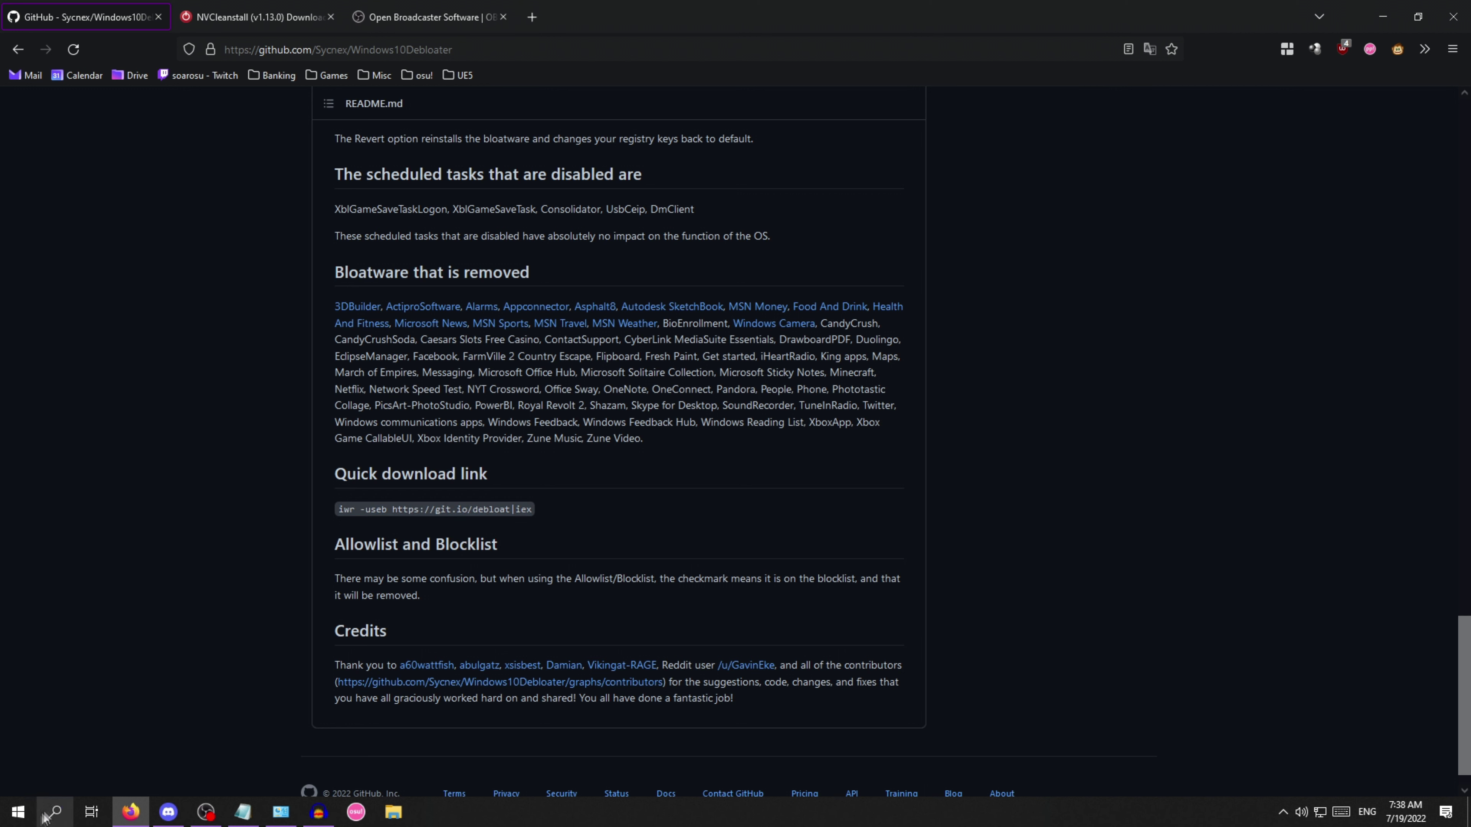
# Open Windows PowerShell with administrator rights
pyautogui.click(18, 811)
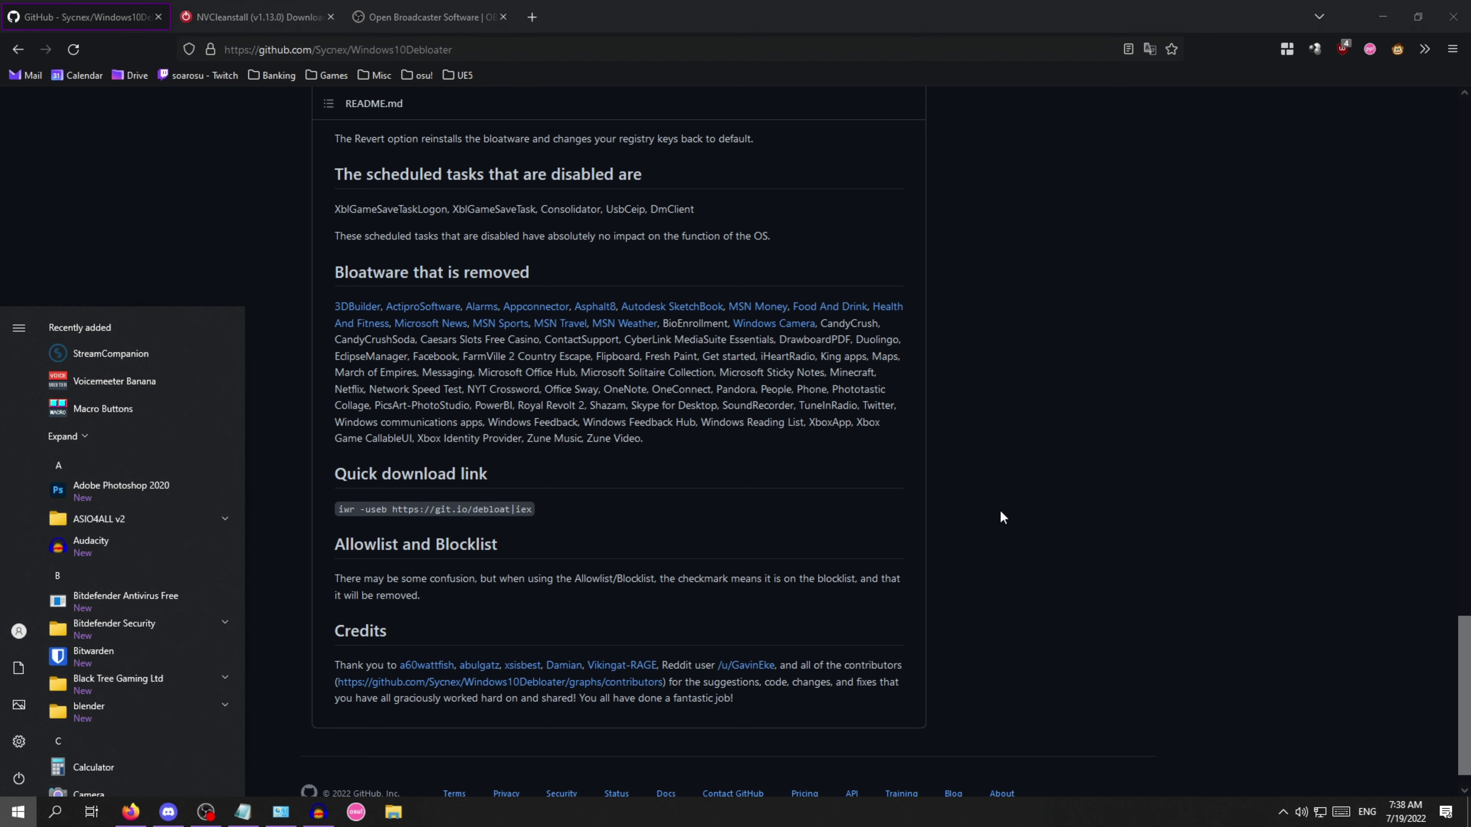
pyautogui.write('pow')
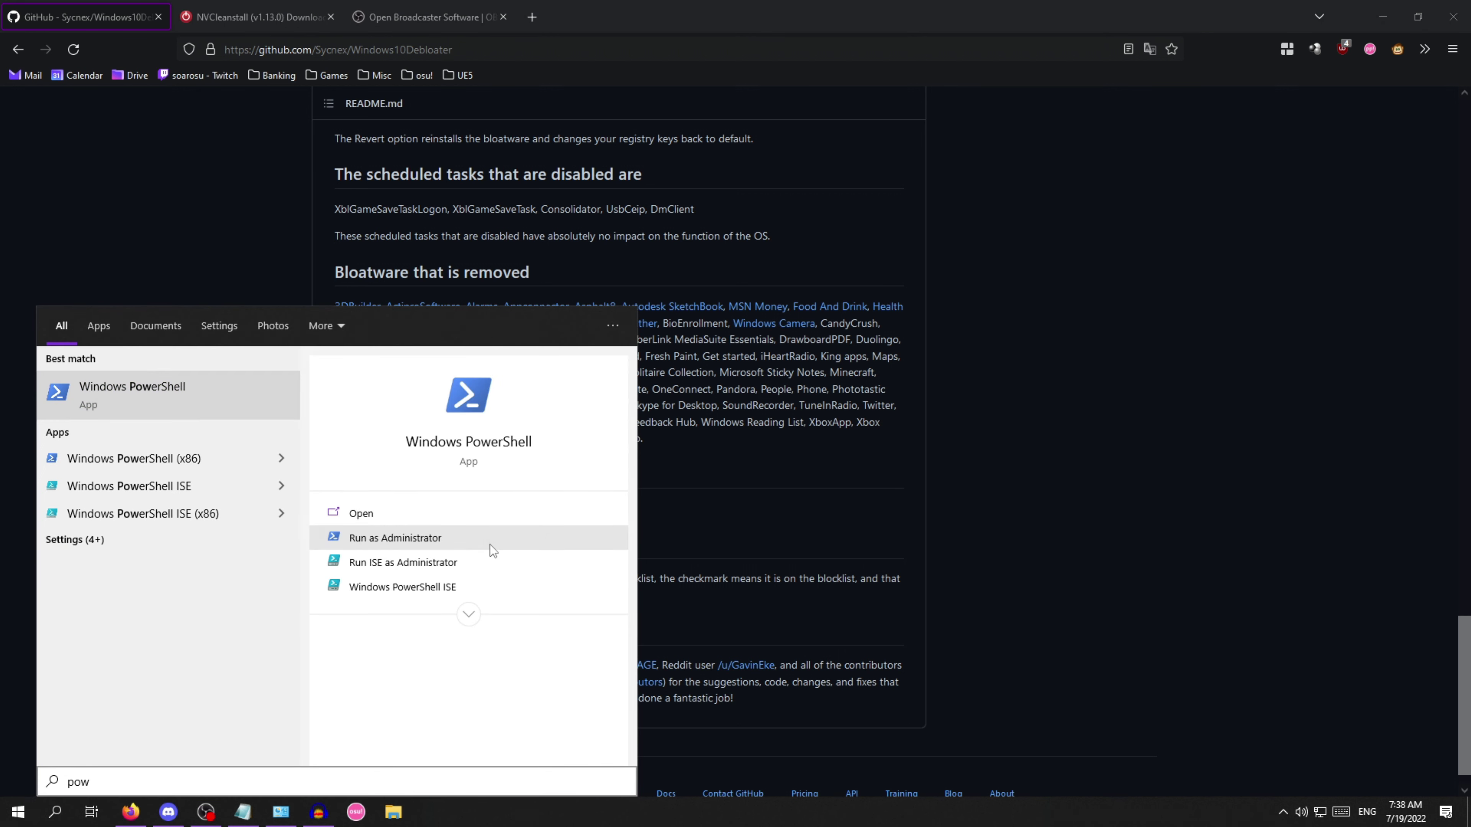
pyautogui.click(490, 545)
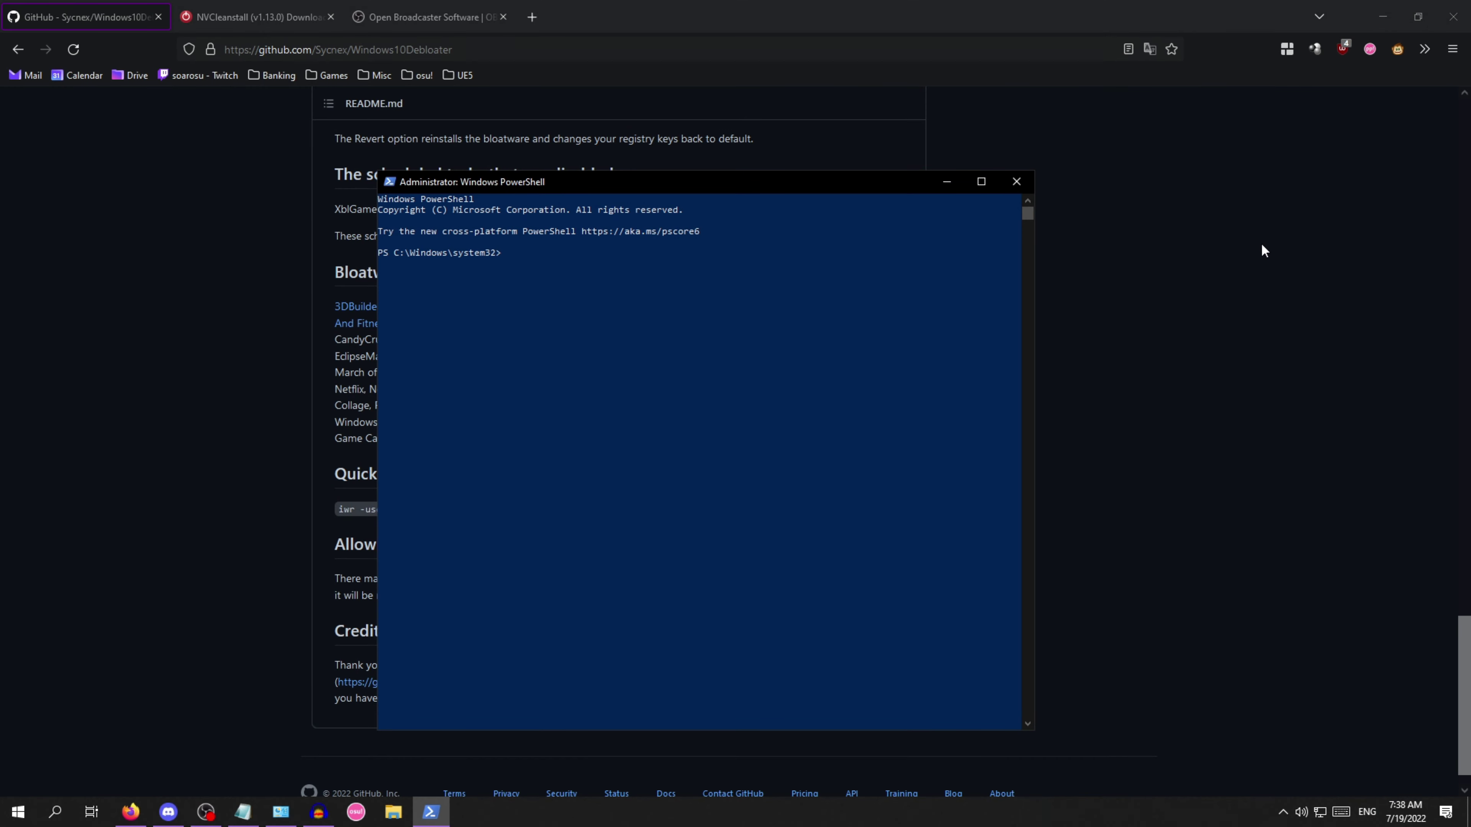
pyautogui.click(1232, 235)
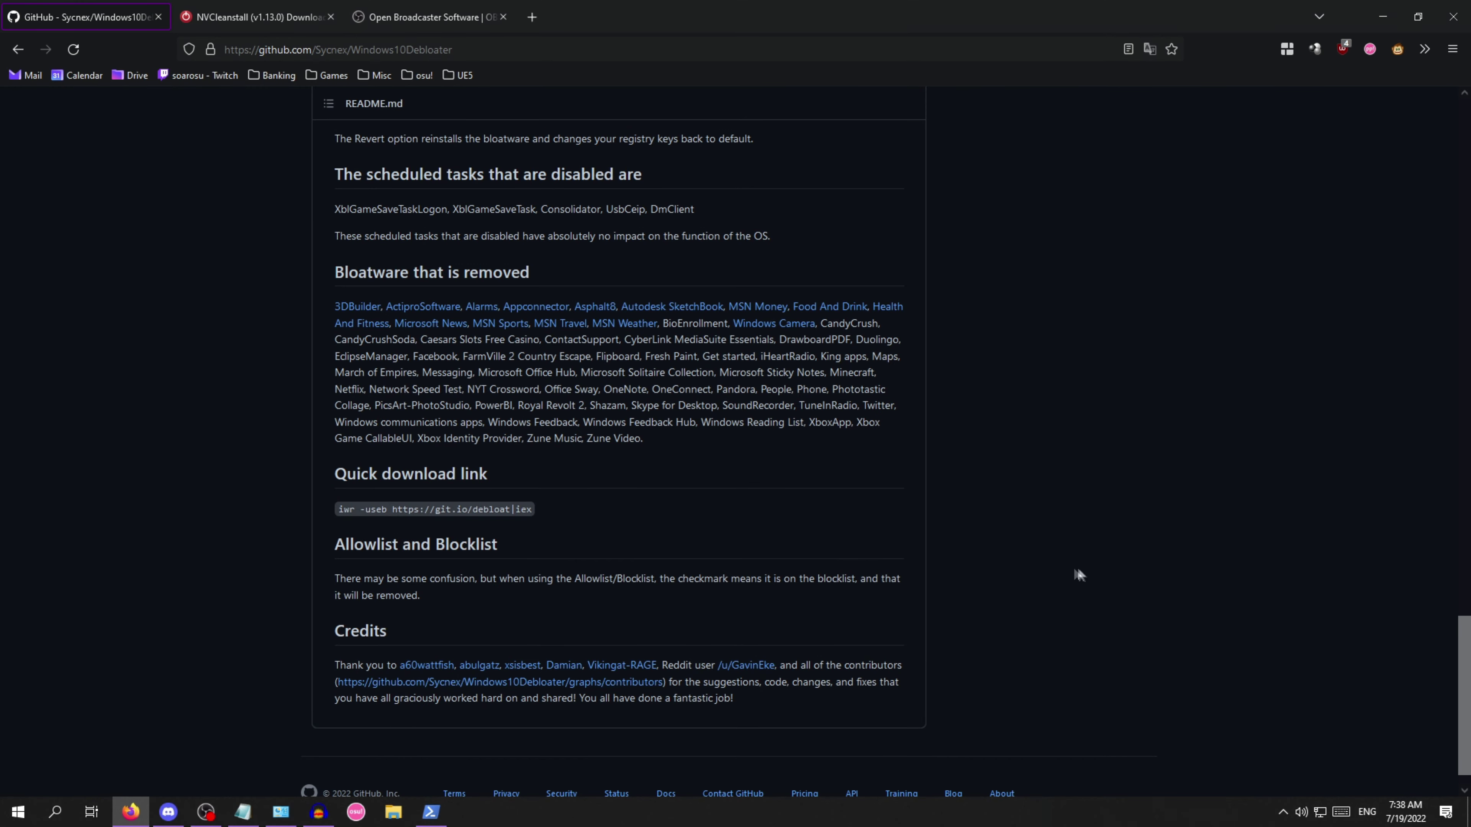
pyautogui.middleClick(1075, 550)
pyautogui.middleClick(1124, 769)
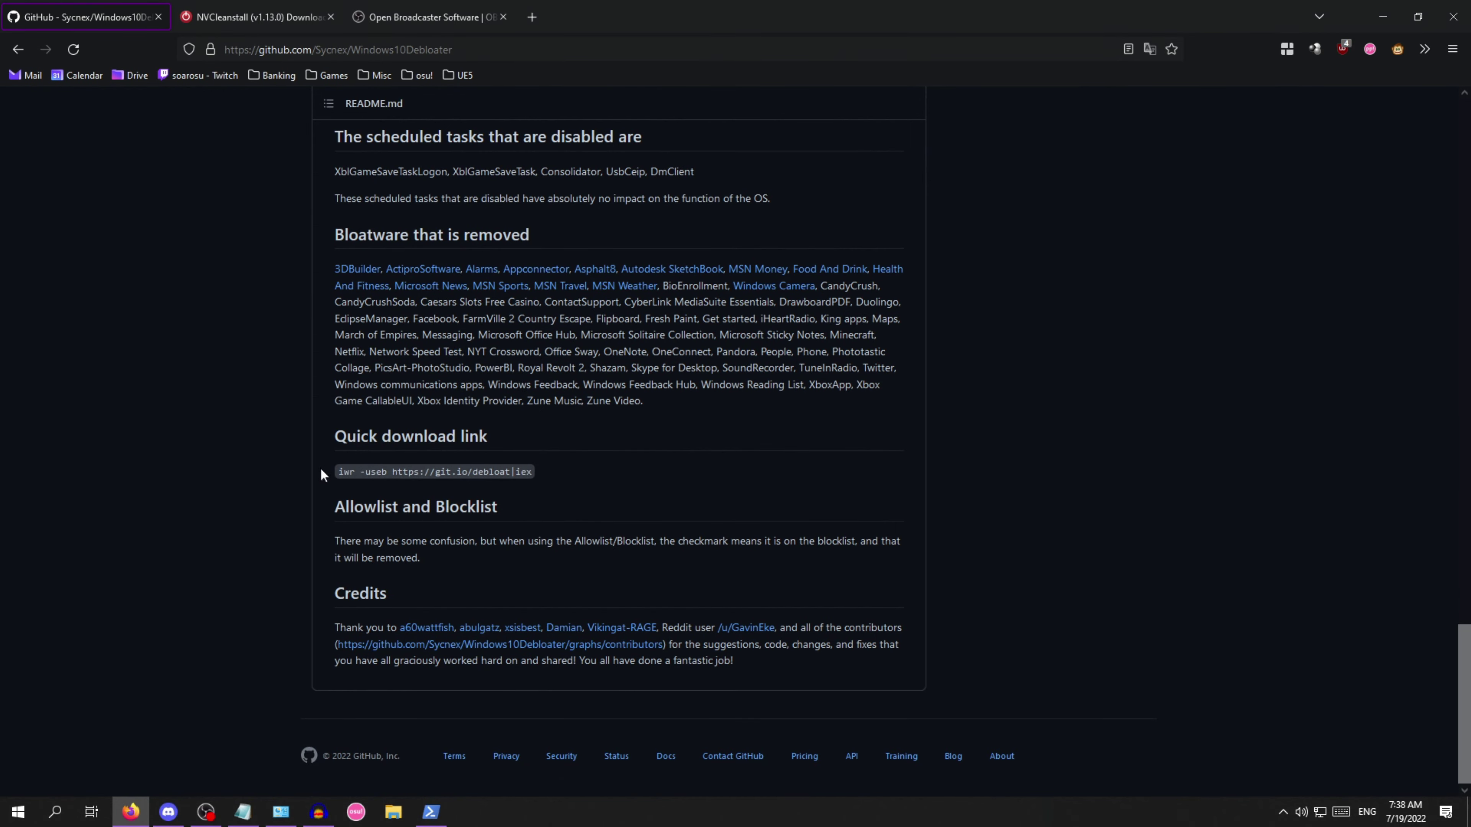
pyautogui.moveTo(340, 472); pyautogui.dragTo(557, 481)
pyautogui.rightClick(513, 471)
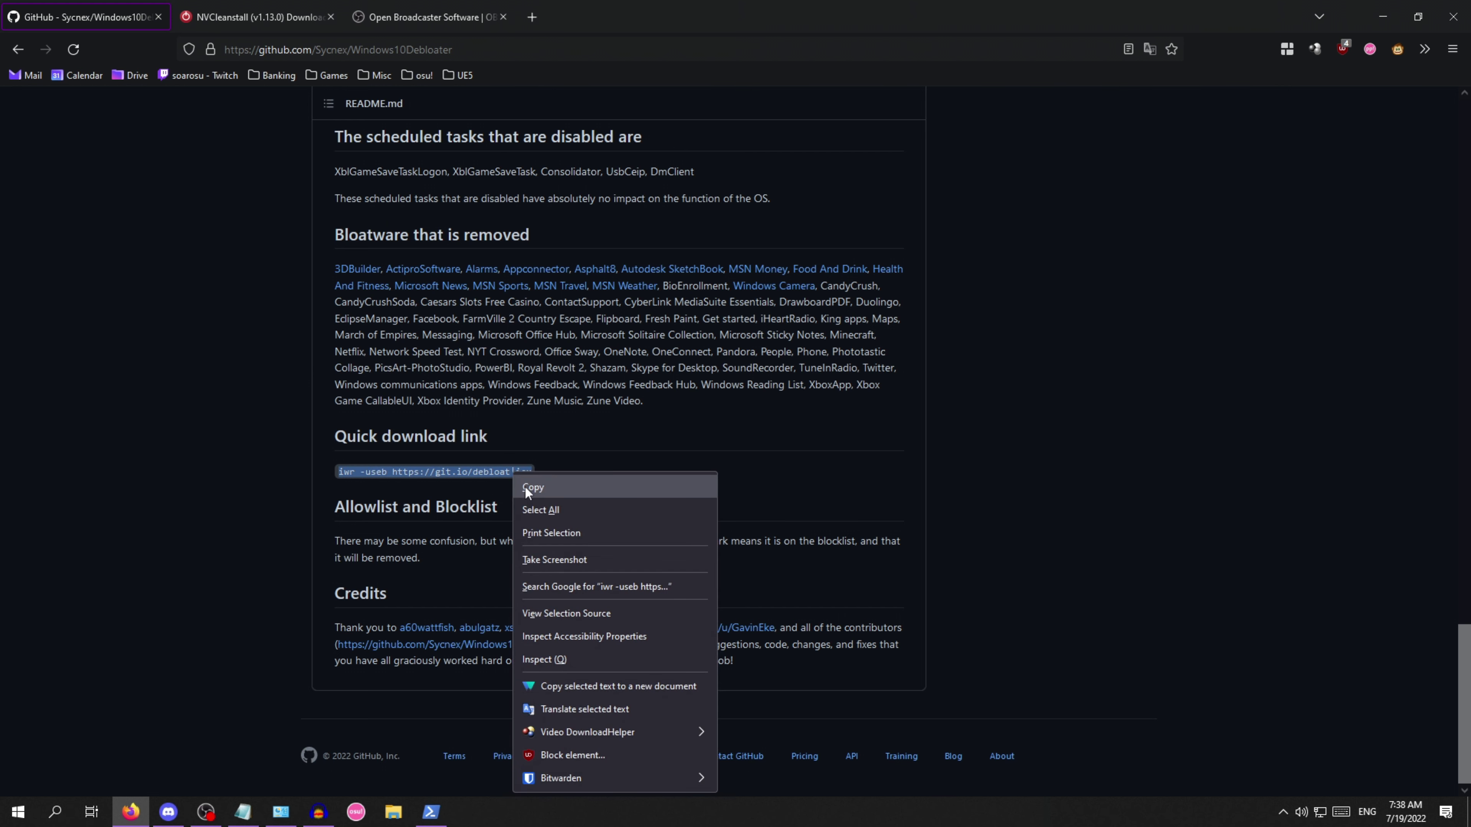
pyautogui.click(527, 484)
# Paste the copied debloat command into the administrator PowerShell window and run it
pyautogui.click(430, 811)
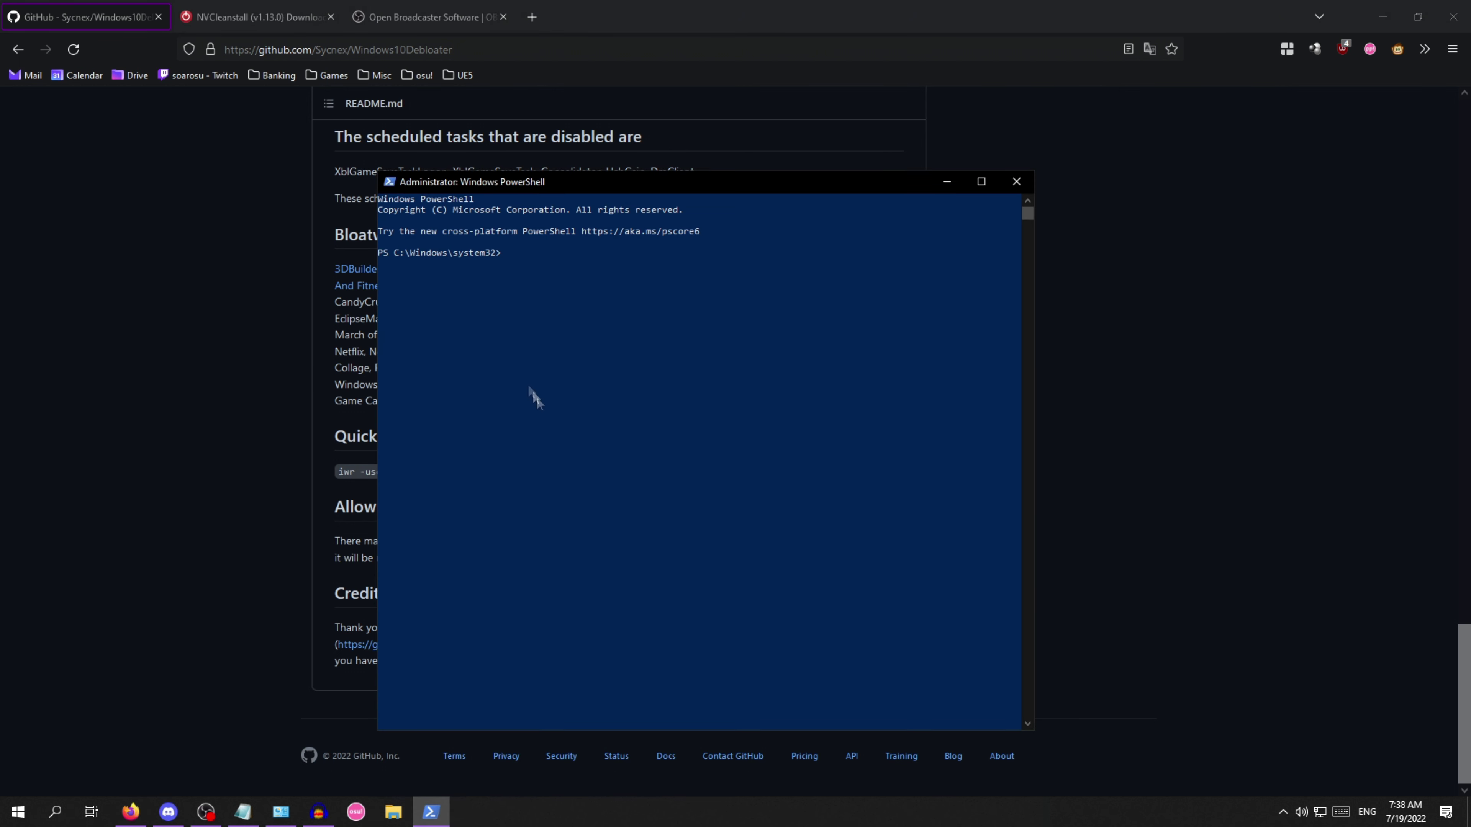
pyautogui.rightClick(546, 268)
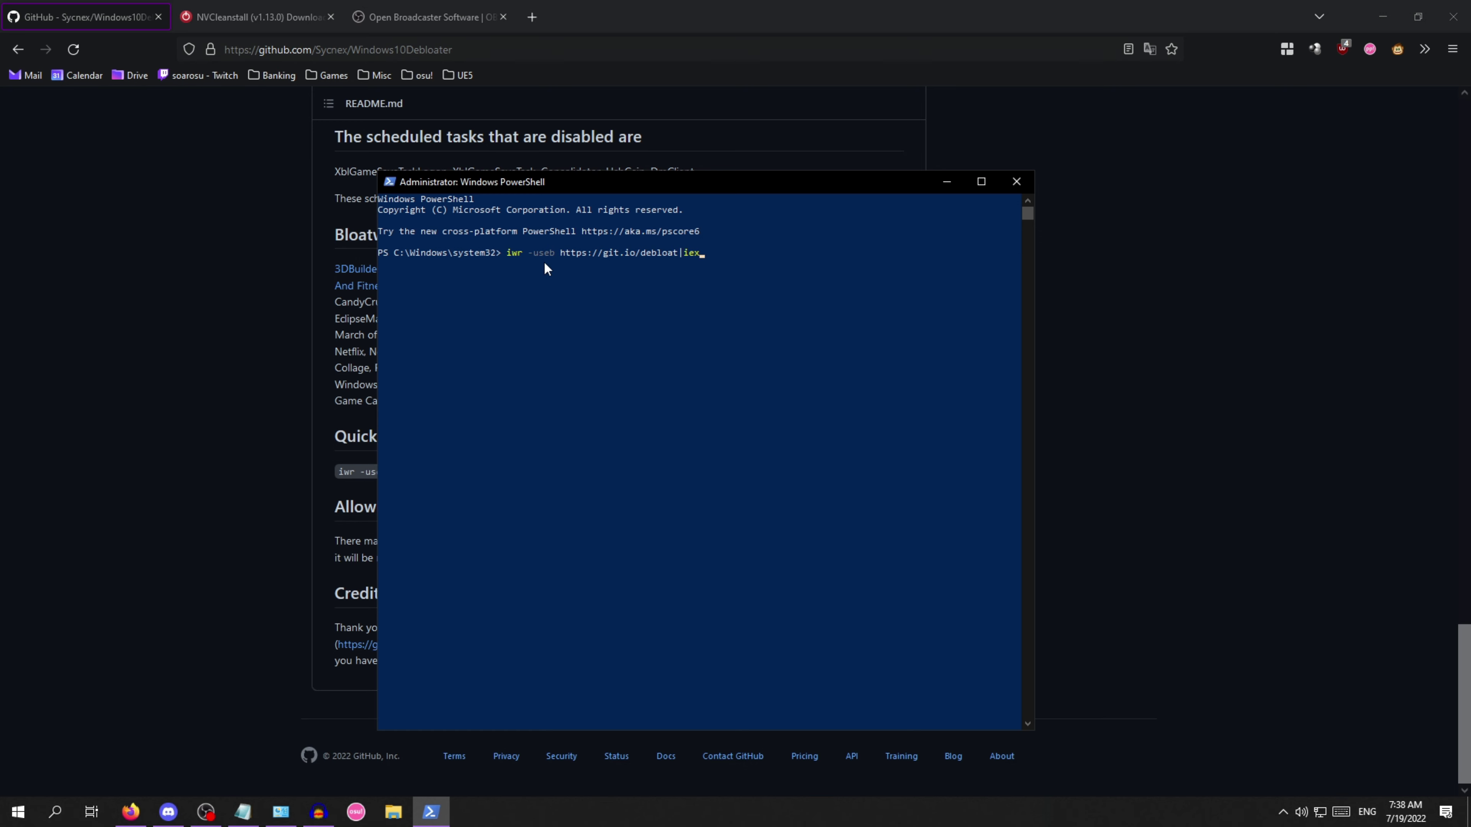
pyautogui.press('Return')
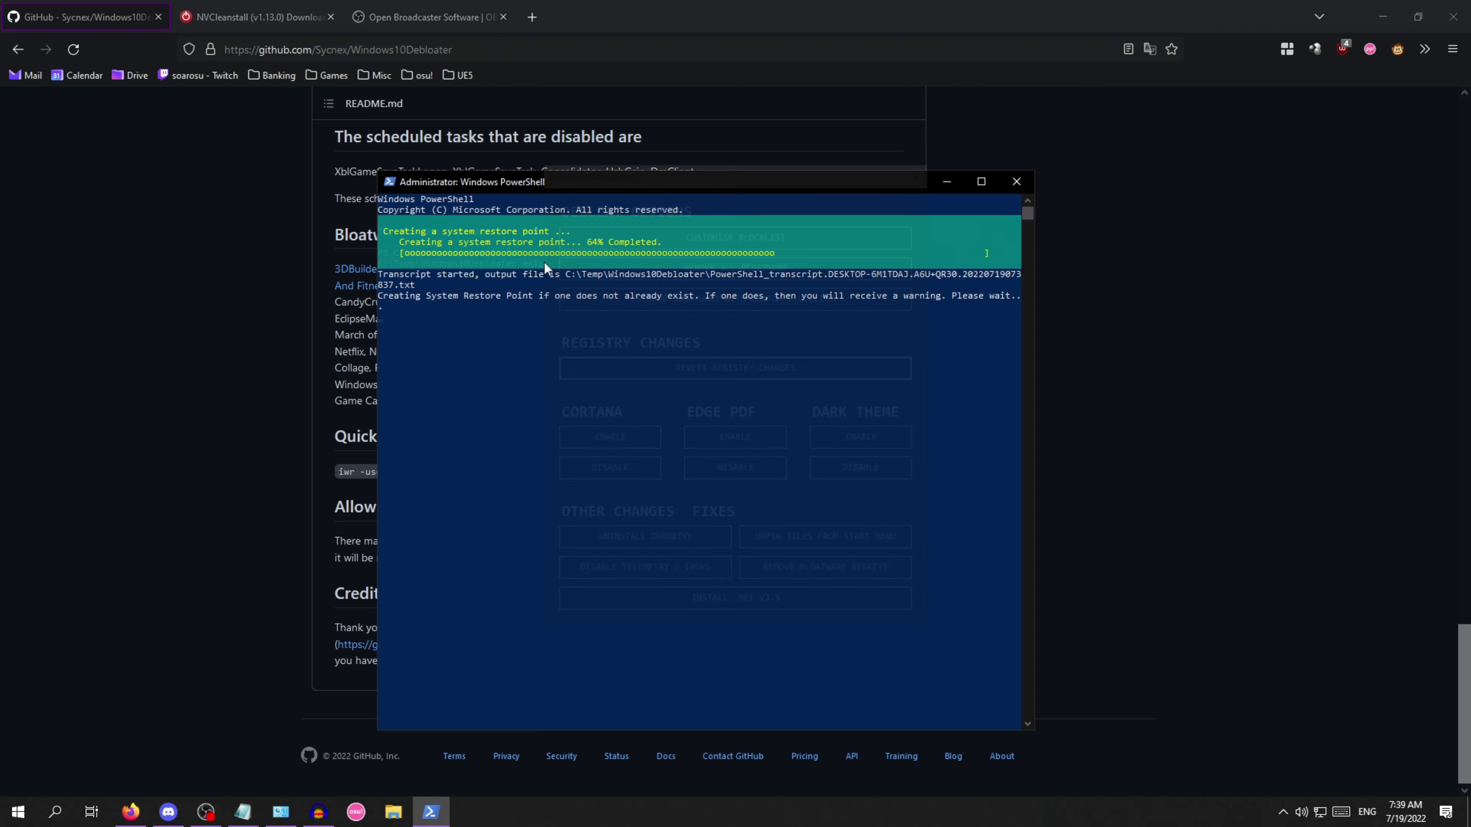
# Open the blocklist customisation in Windows10Debloater, examine which apps are marked for removal, and close it without saving
pyautogui.click(619, 183)
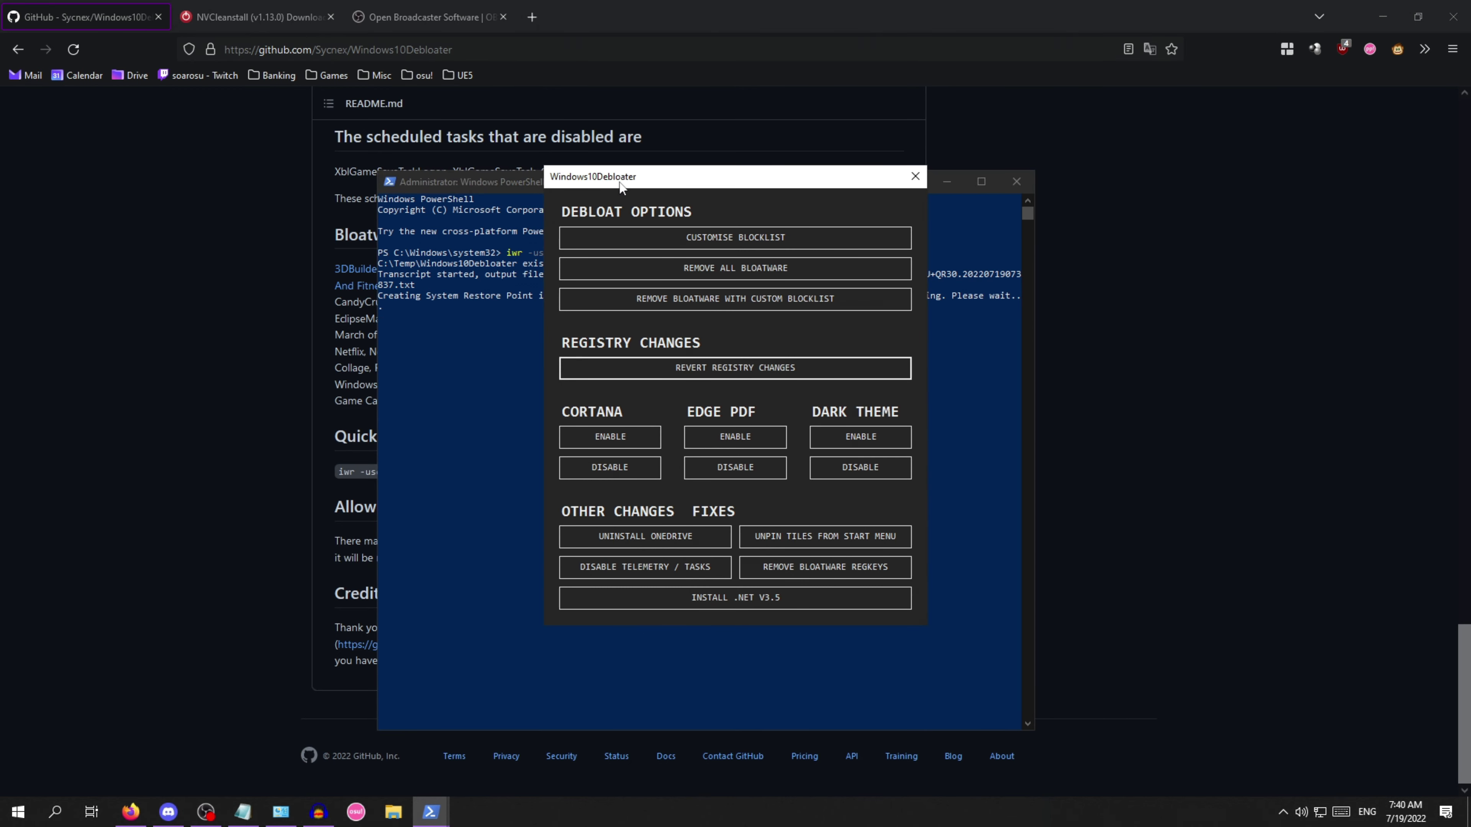
pyautogui.moveTo(650, 176); pyautogui.dragTo(644, 214)
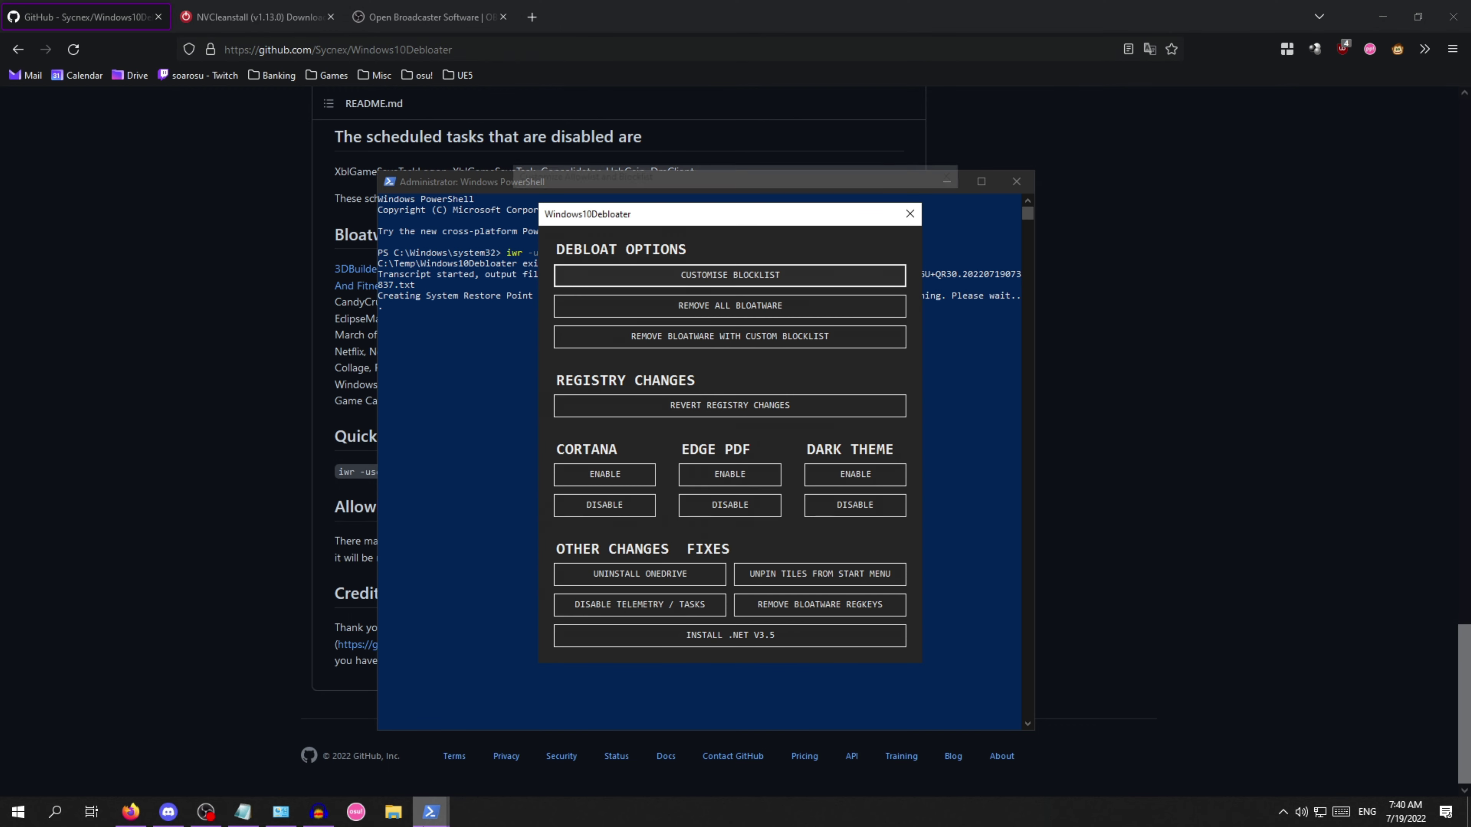
pyautogui.moveTo(648, 176); pyautogui.dragTo(289, 185)
pyautogui.scroll(-6, 431, 310)
pyautogui.scroll(-15, 432, 310)
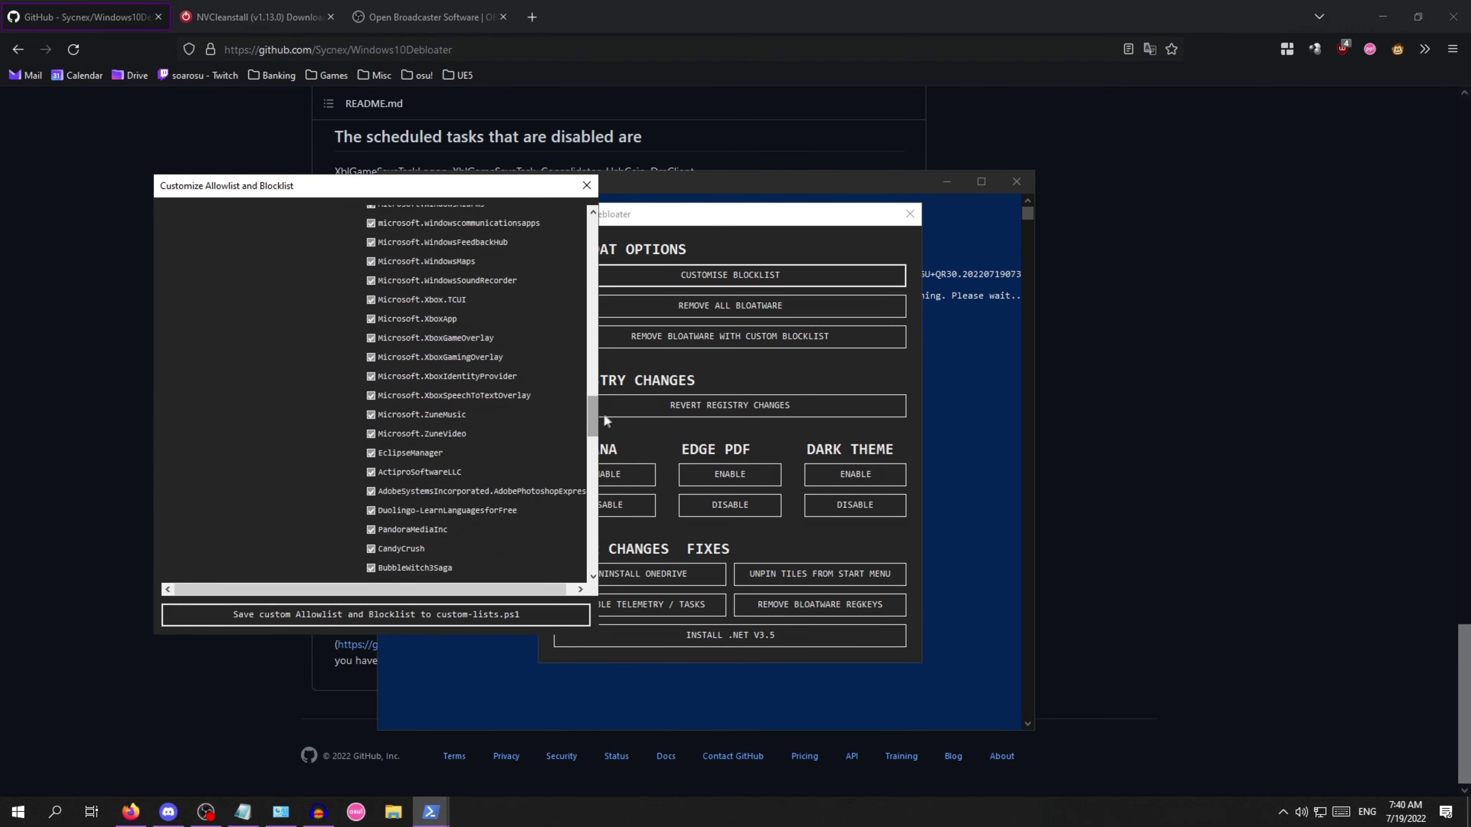
pyautogui.scroll(-8, 535, 458)
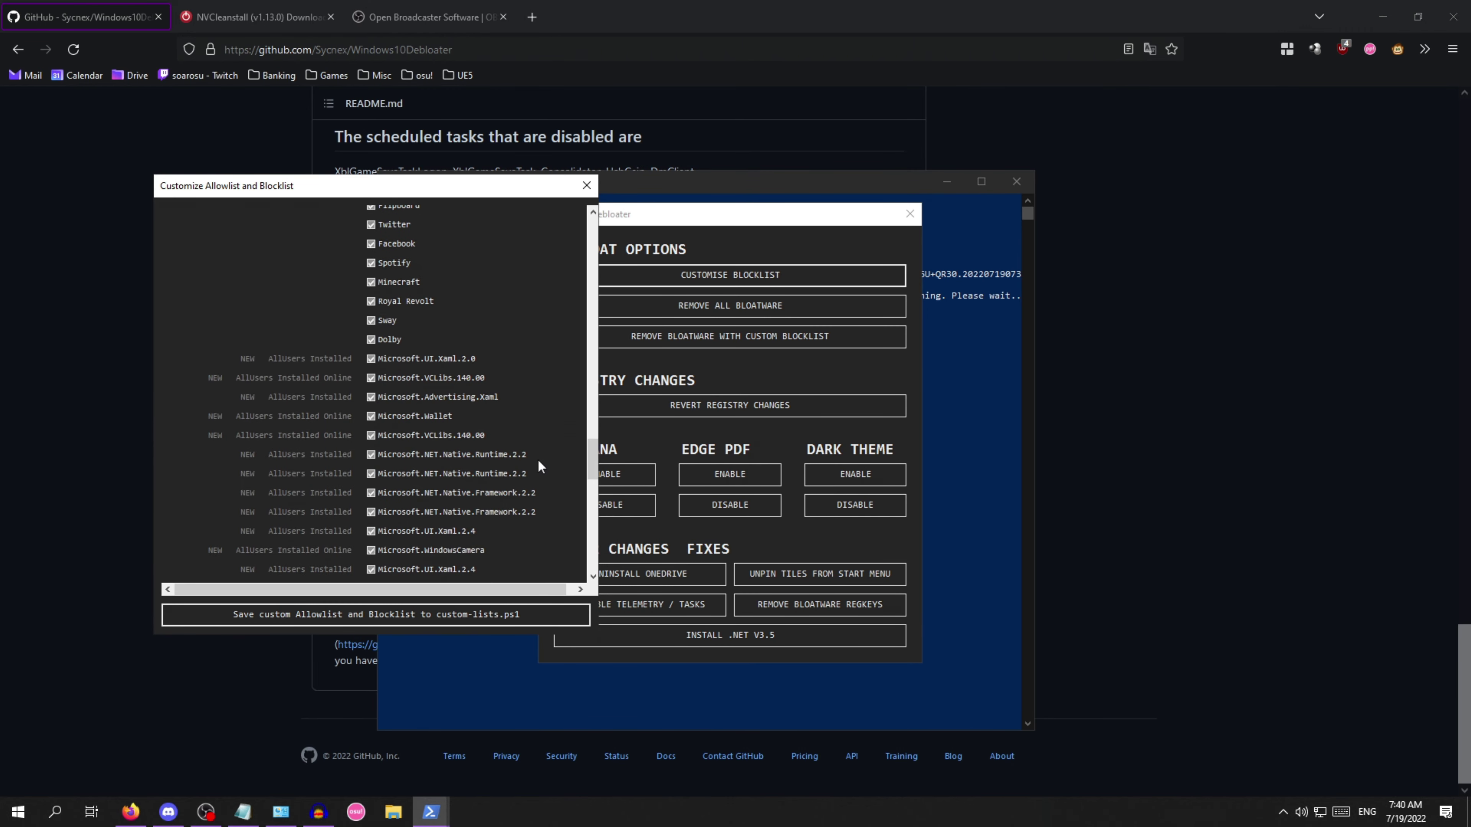
pyautogui.scroll(-8, 544, 464)
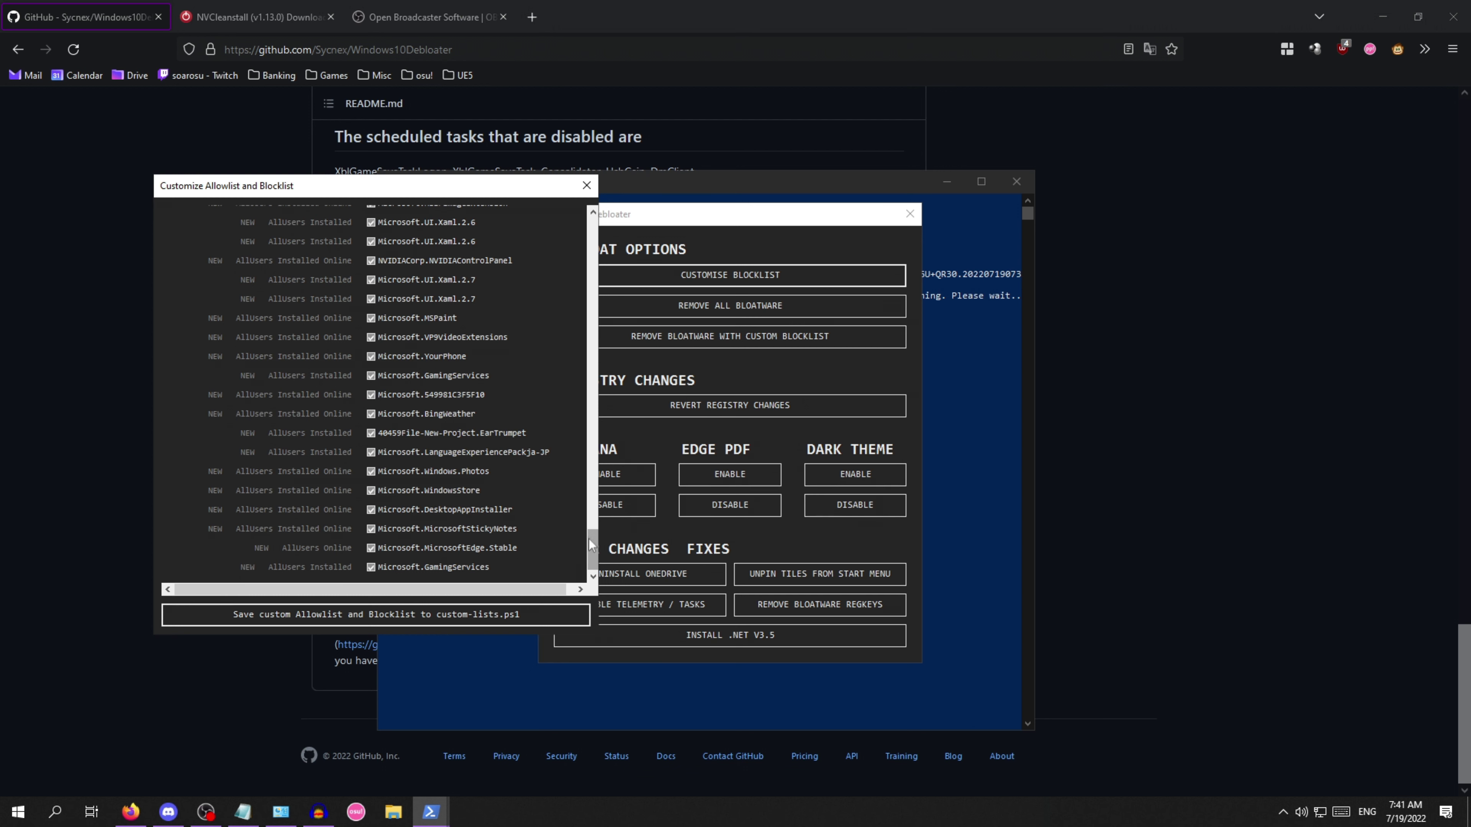
pyautogui.moveTo(587, 460); pyautogui.dragTo(587, 370)
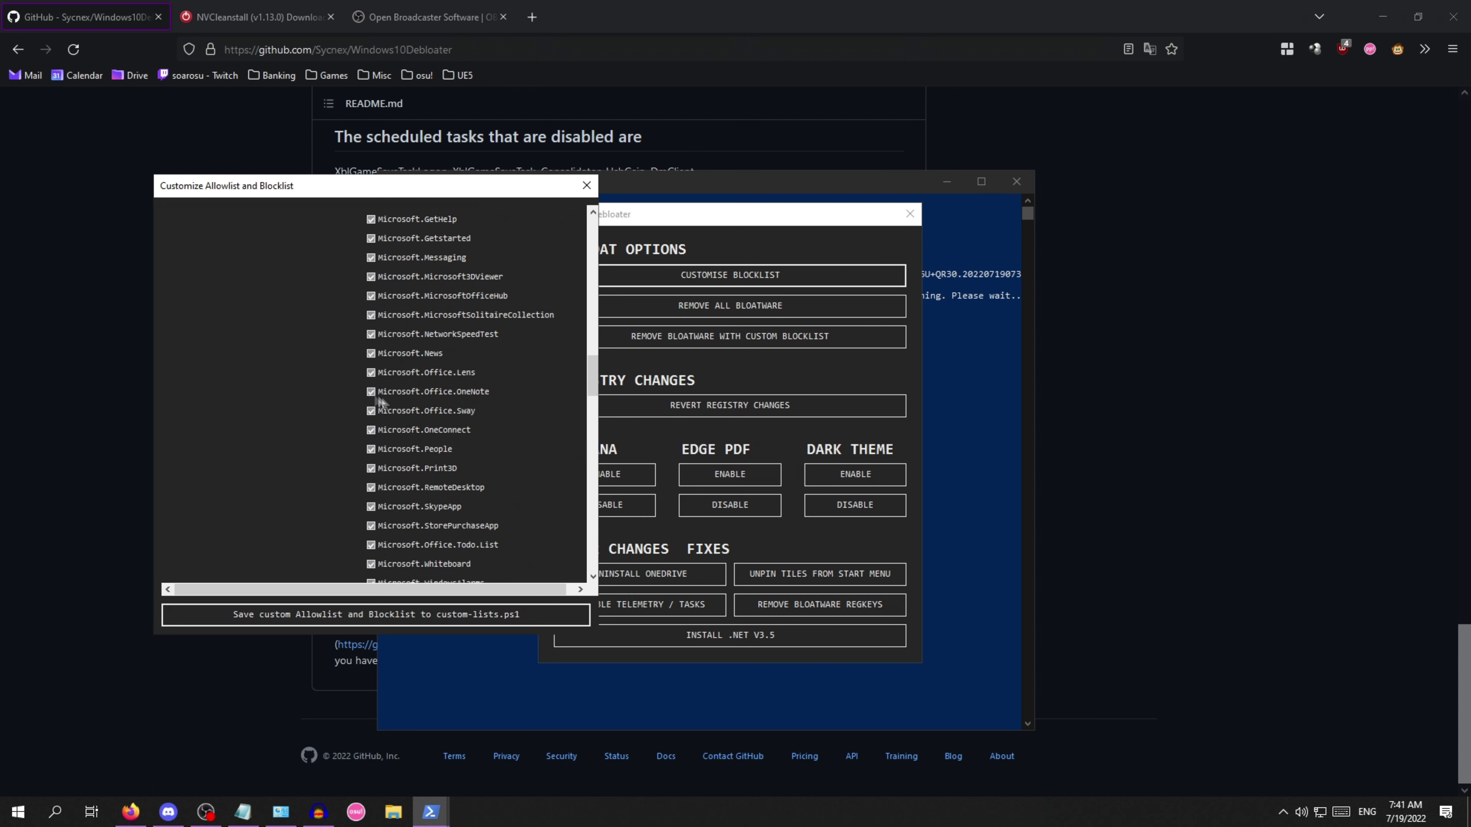
pyautogui.scroll(5, 374, 473)
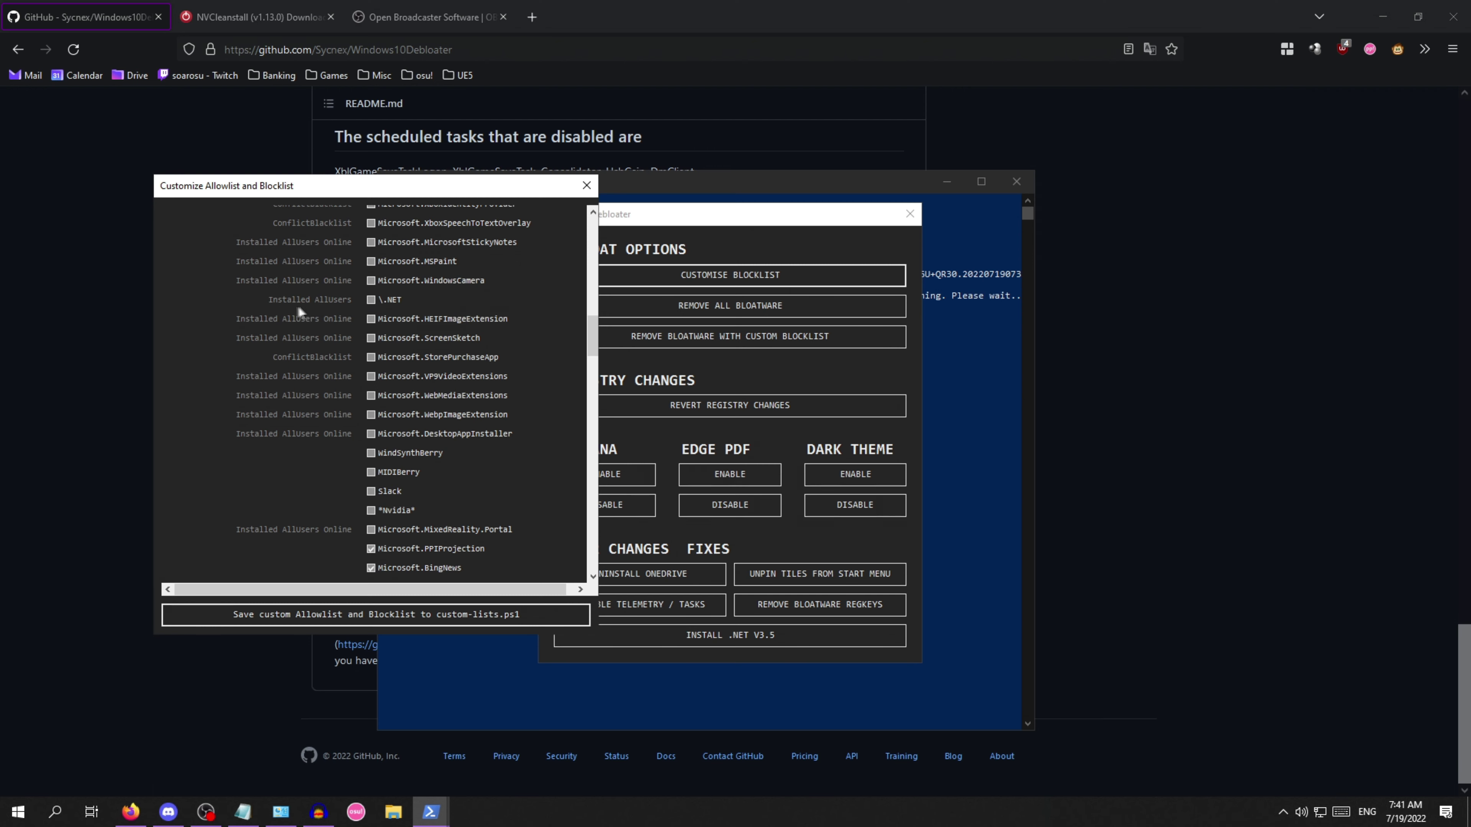
pyautogui.scroll(15, 399, 284)
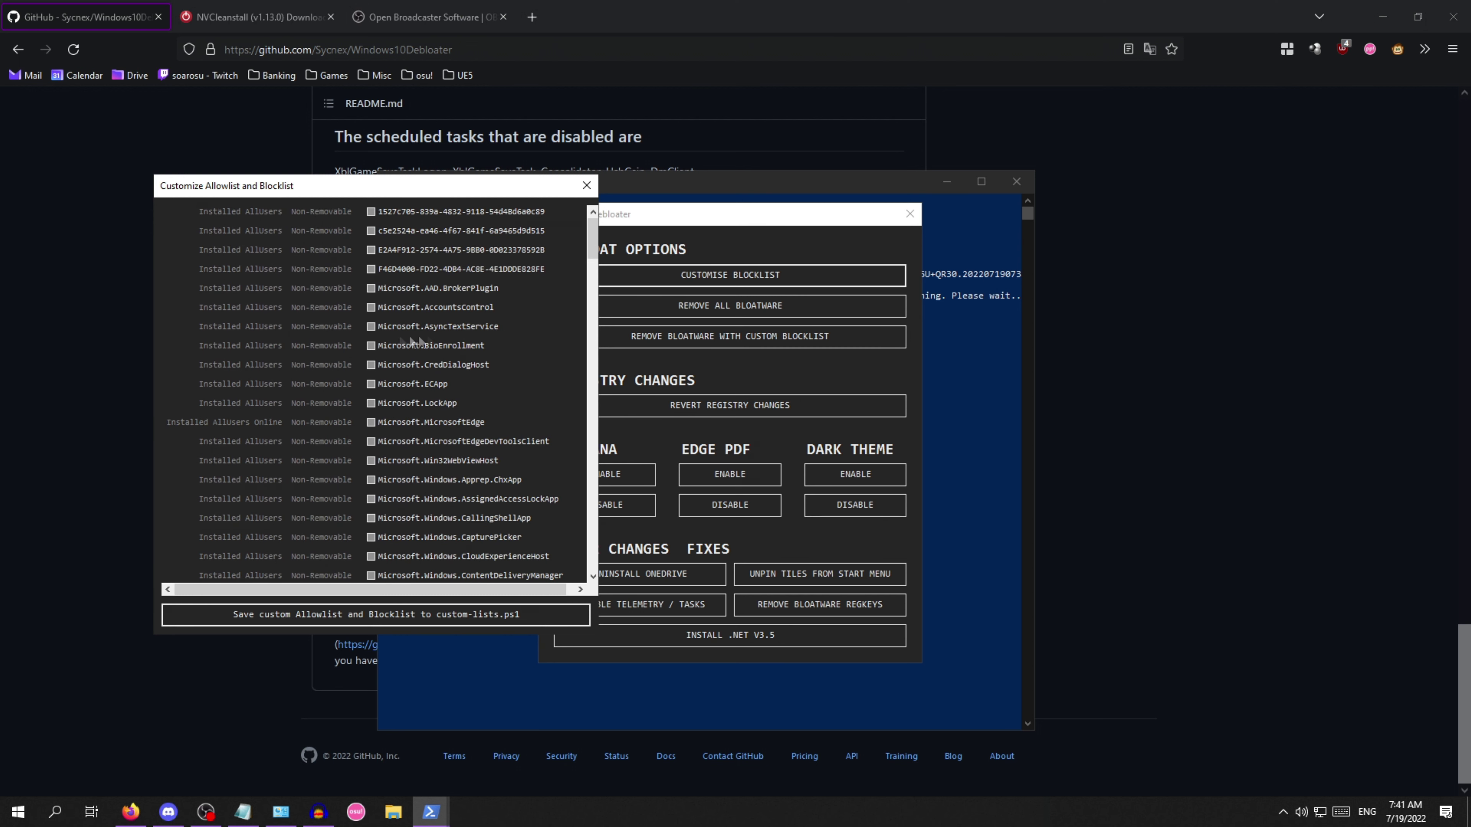
pyautogui.click(586, 186)
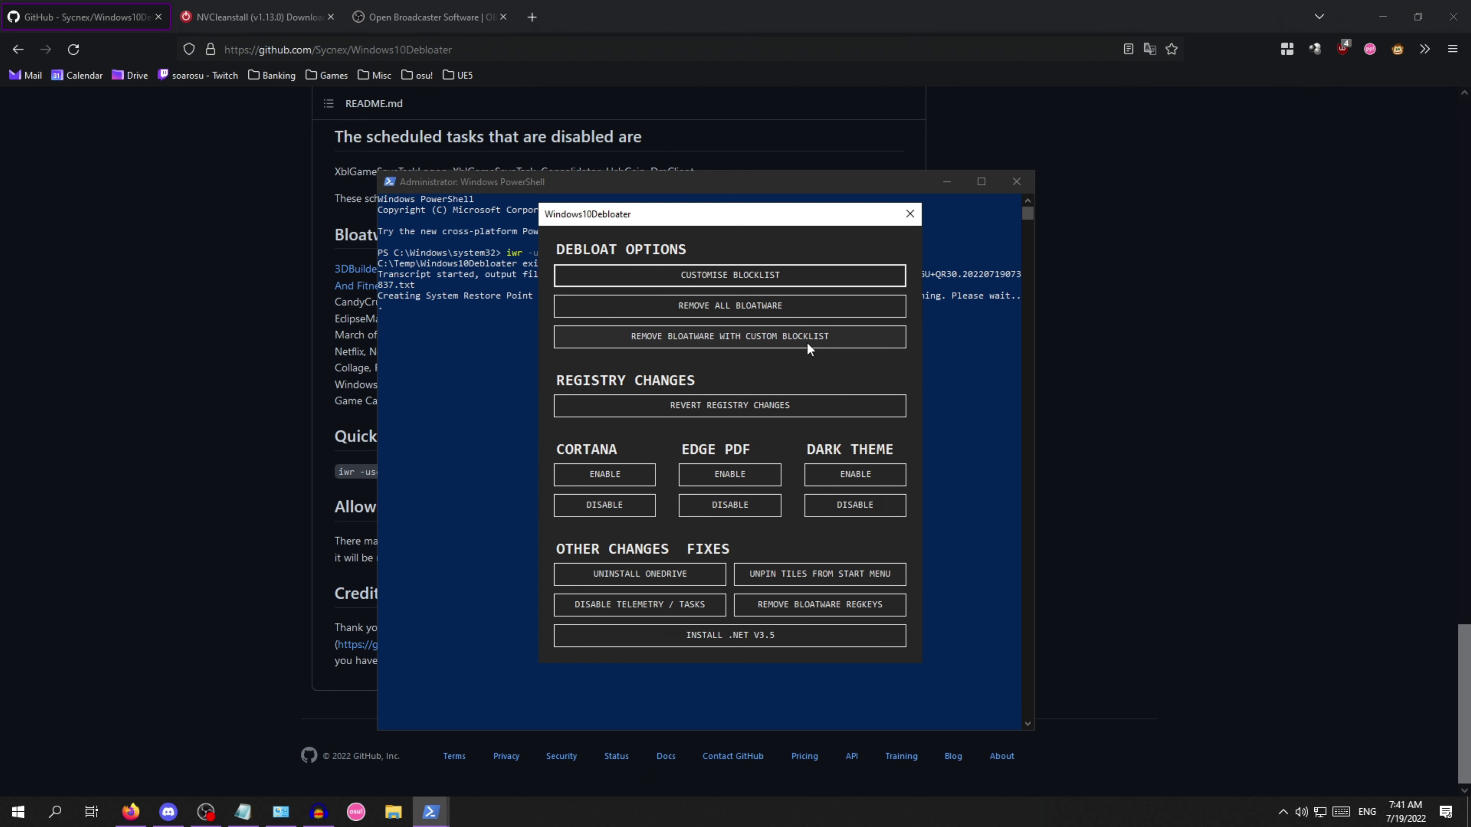
# Remove all bloatware with Windows10Debloater and bring the PowerShell output into view
pyautogui.click(889, 314)
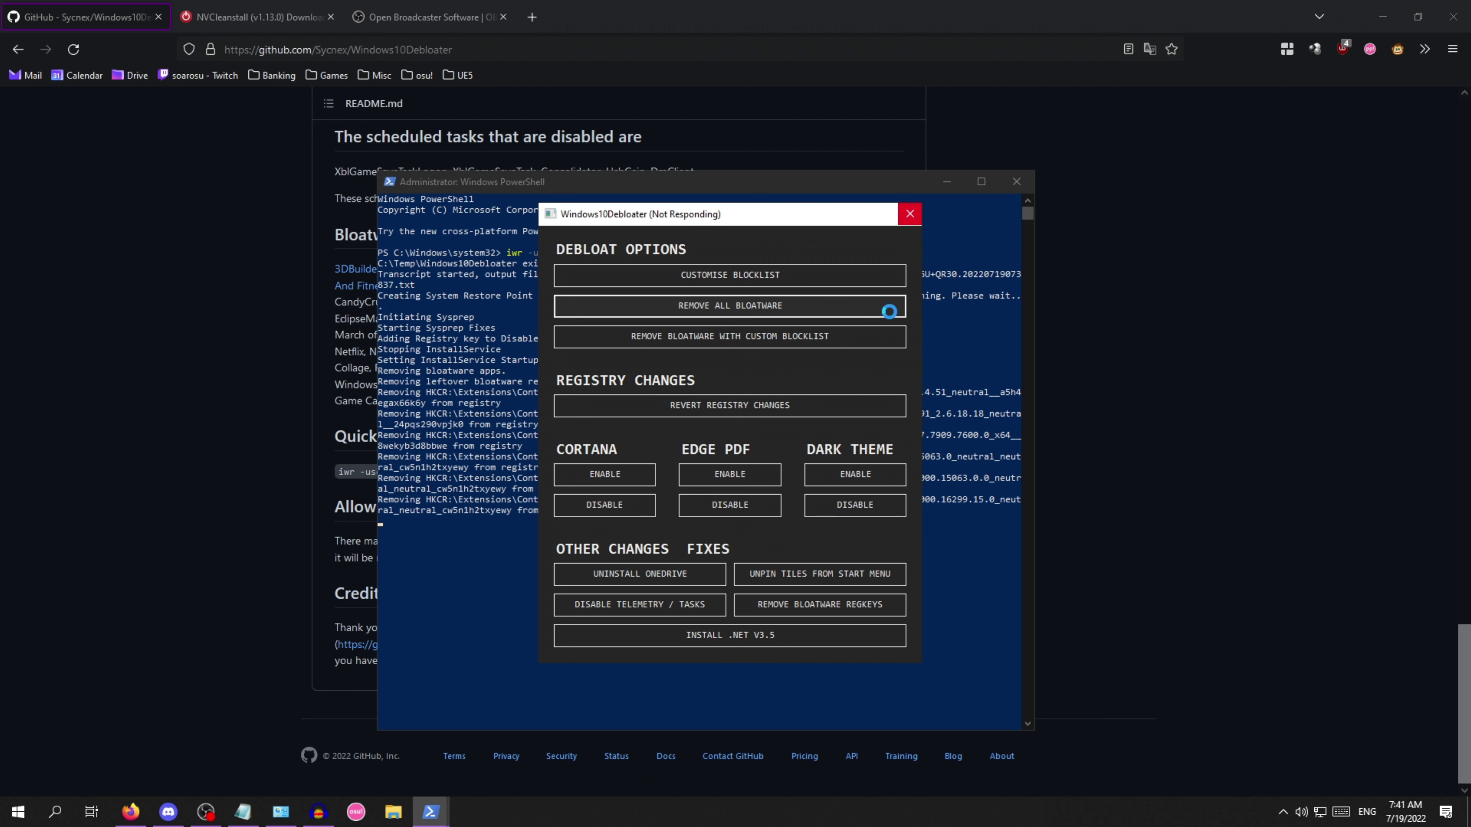
pyautogui.moveTo(705, 223); pyautogui.dragTo(1181, 243)
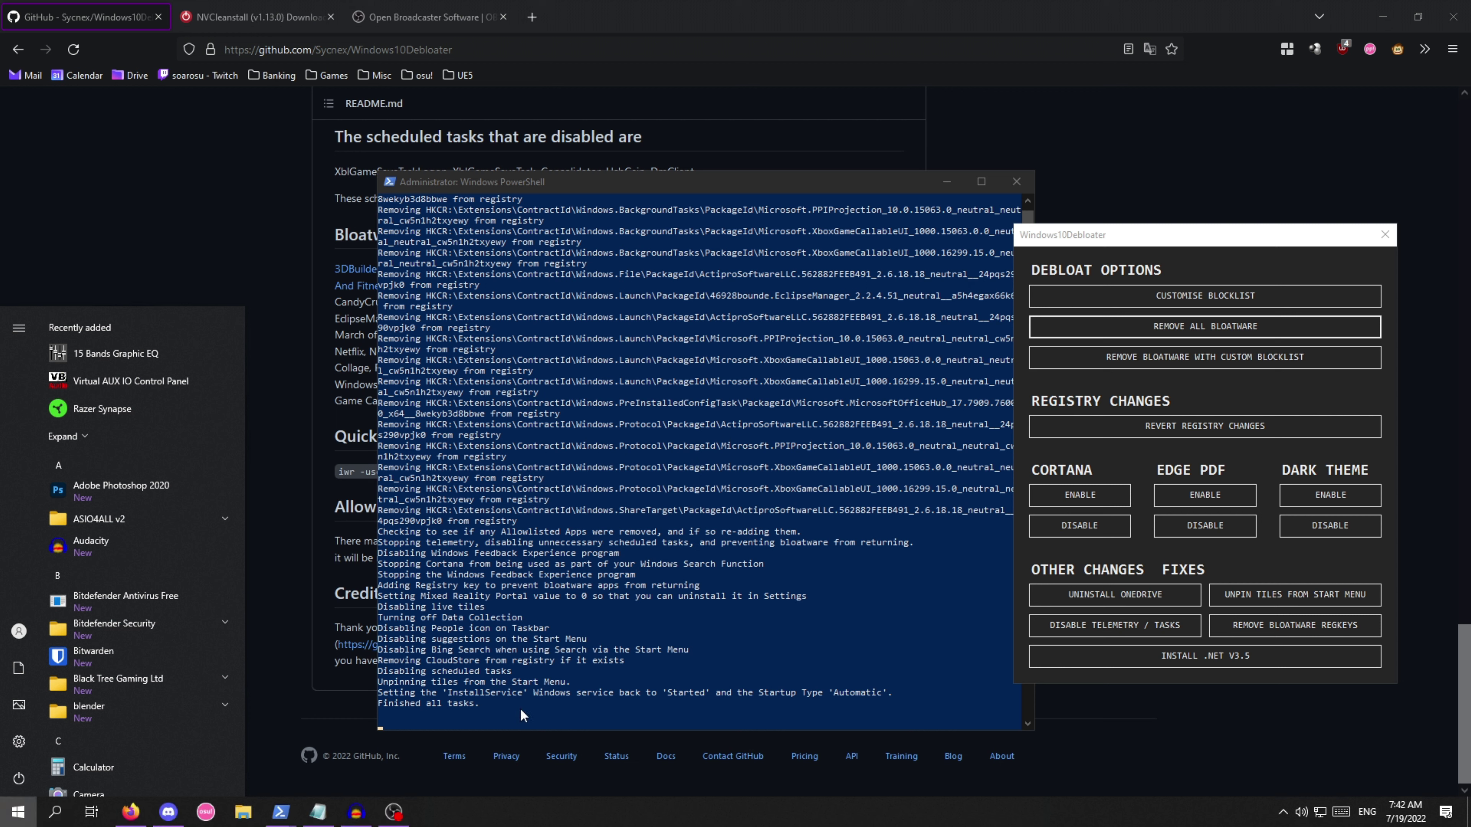
pyautogui.click(500, 707)
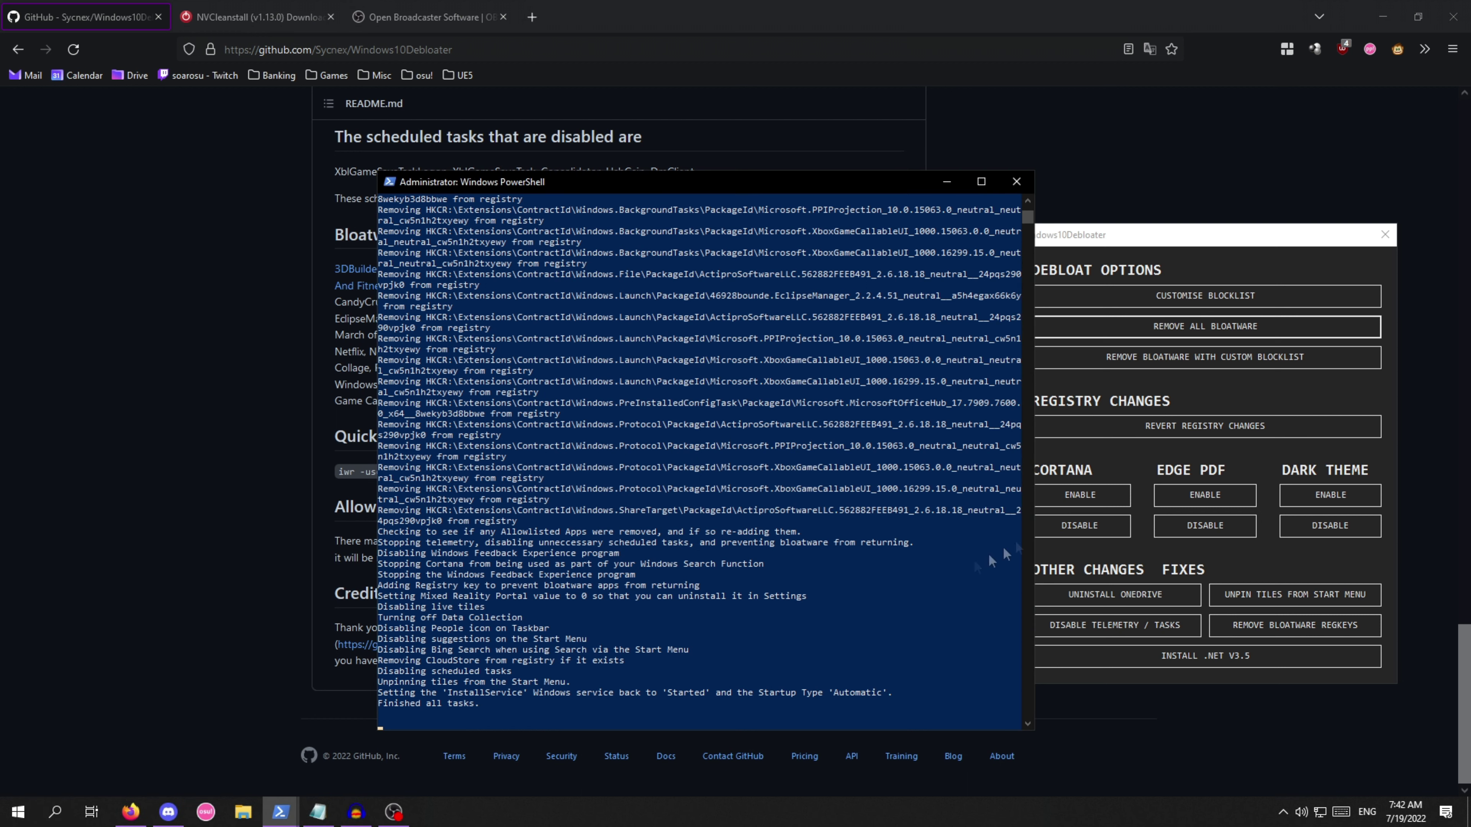
# Disable both Cortana and Edge PDF in Windows10Debloater
pyautogui.moveTo(1209, 258); pyautogui.dragTo(726, 253)
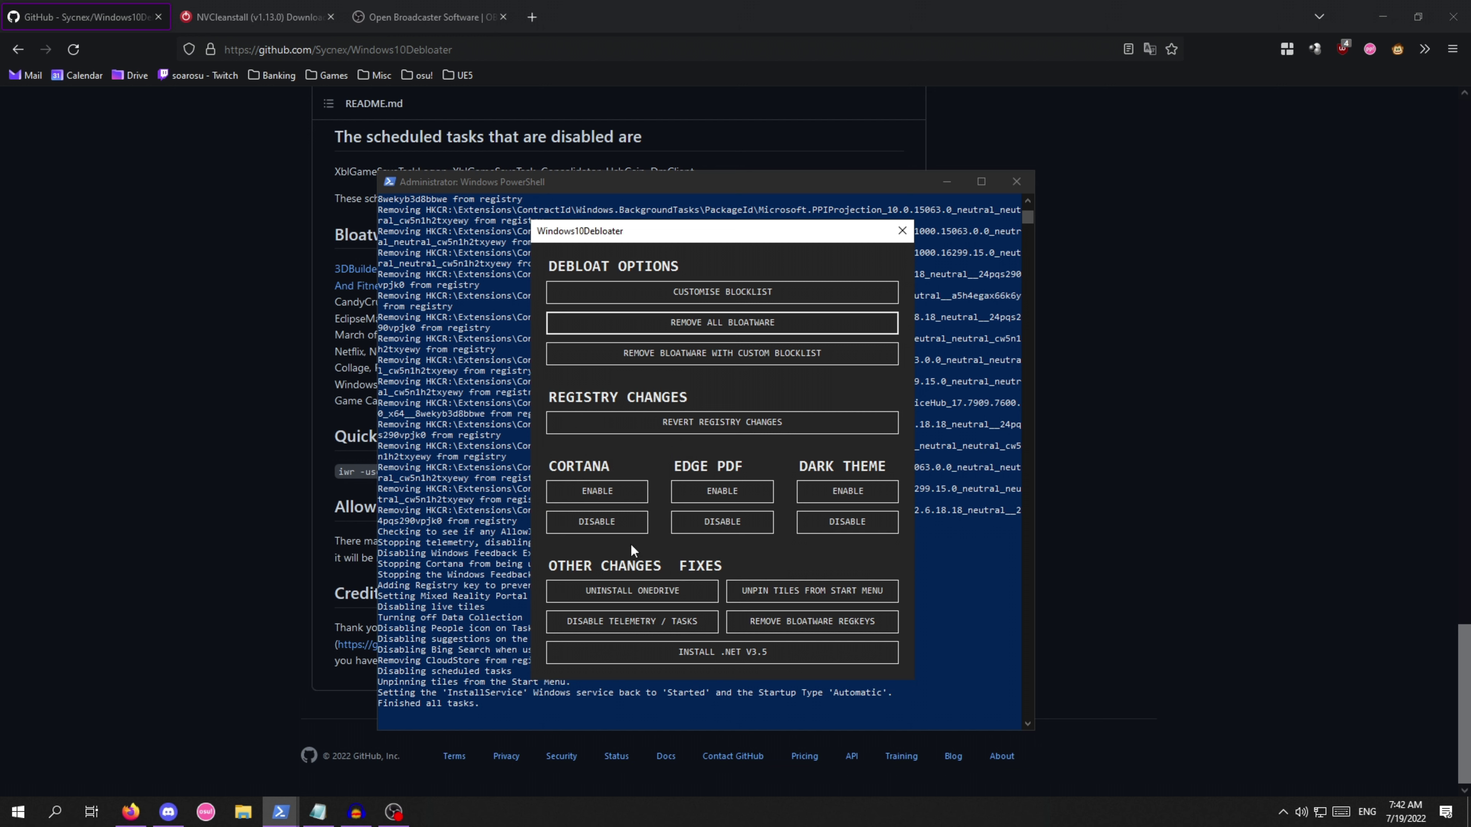
pyautogui.click(617, 530)
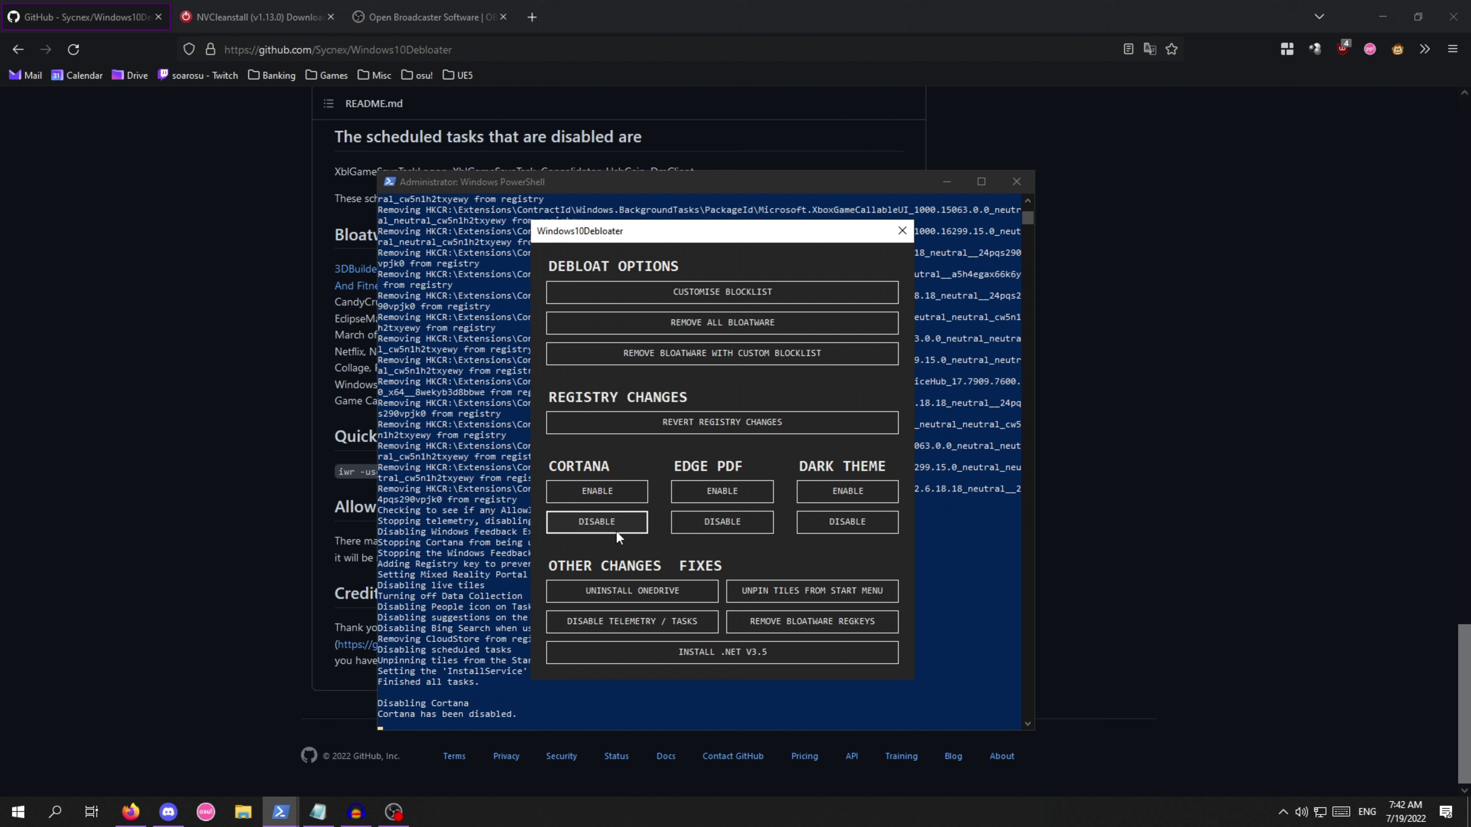
pyautogui.click(724, 526)
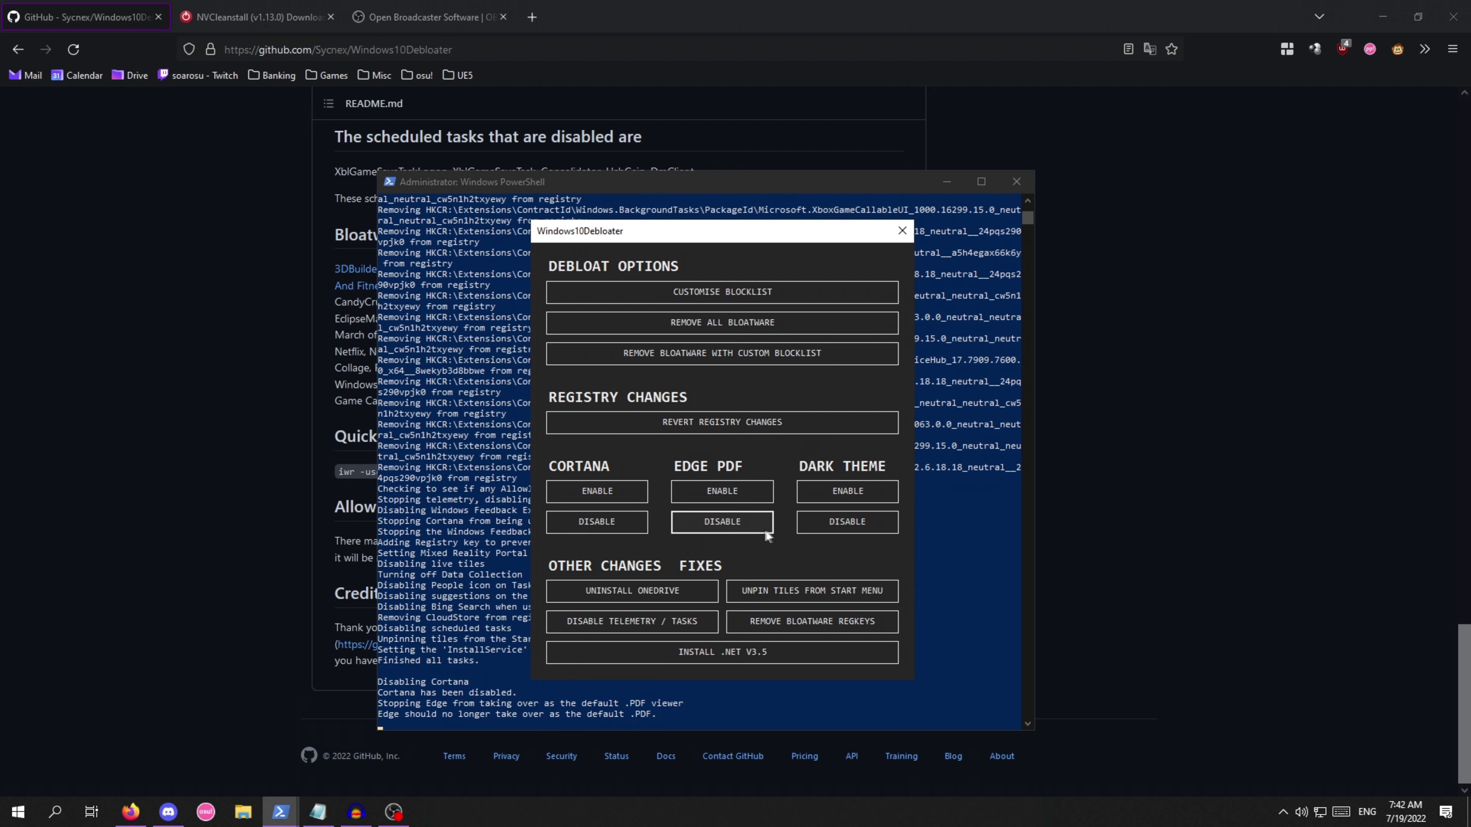
# Enable the dark theme and disable telemetry and tasks in Windows10Debloater
pyautogui.click(891, 495)
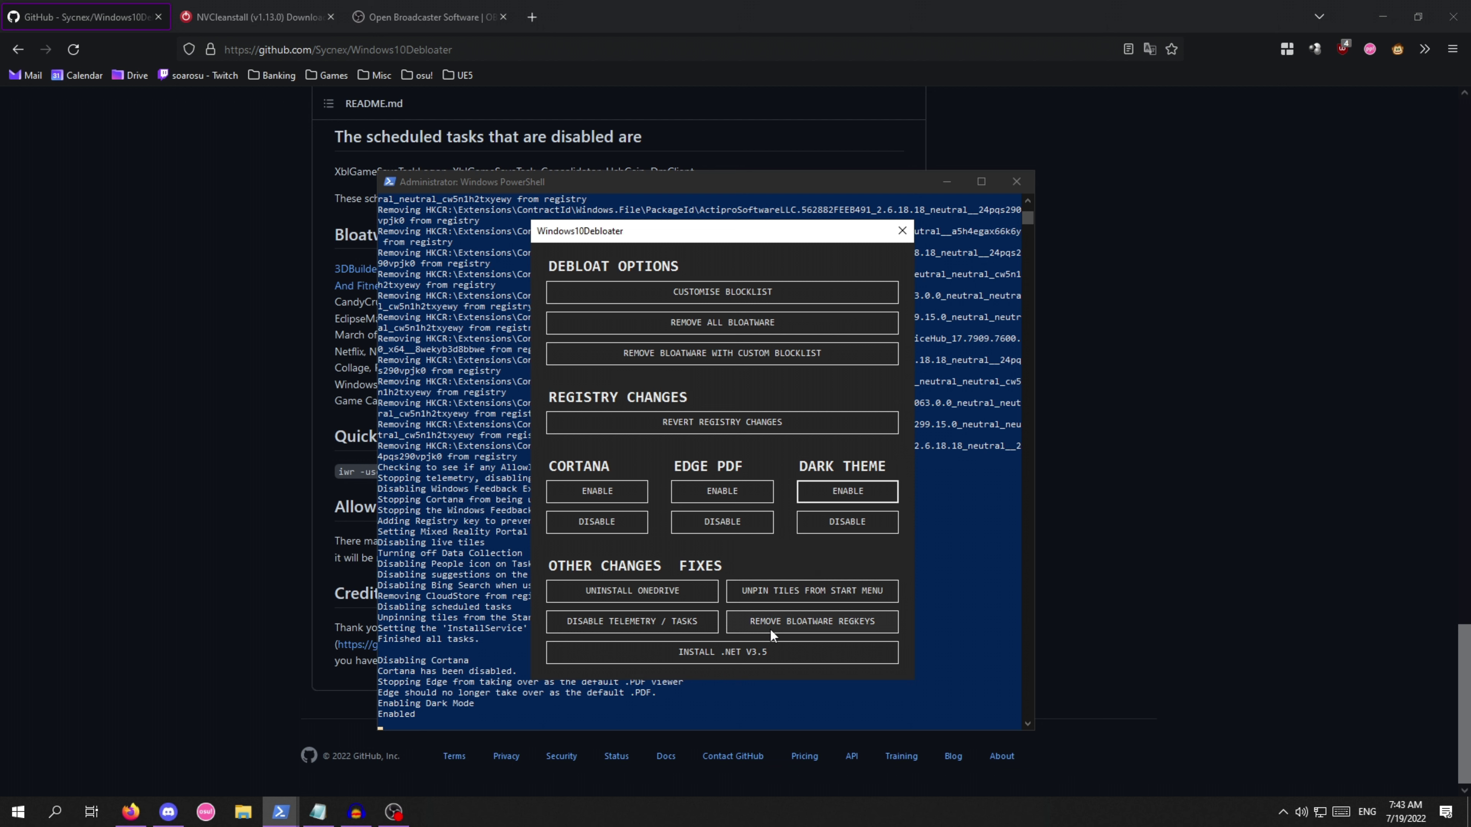
pyautogui.click(665, 617)
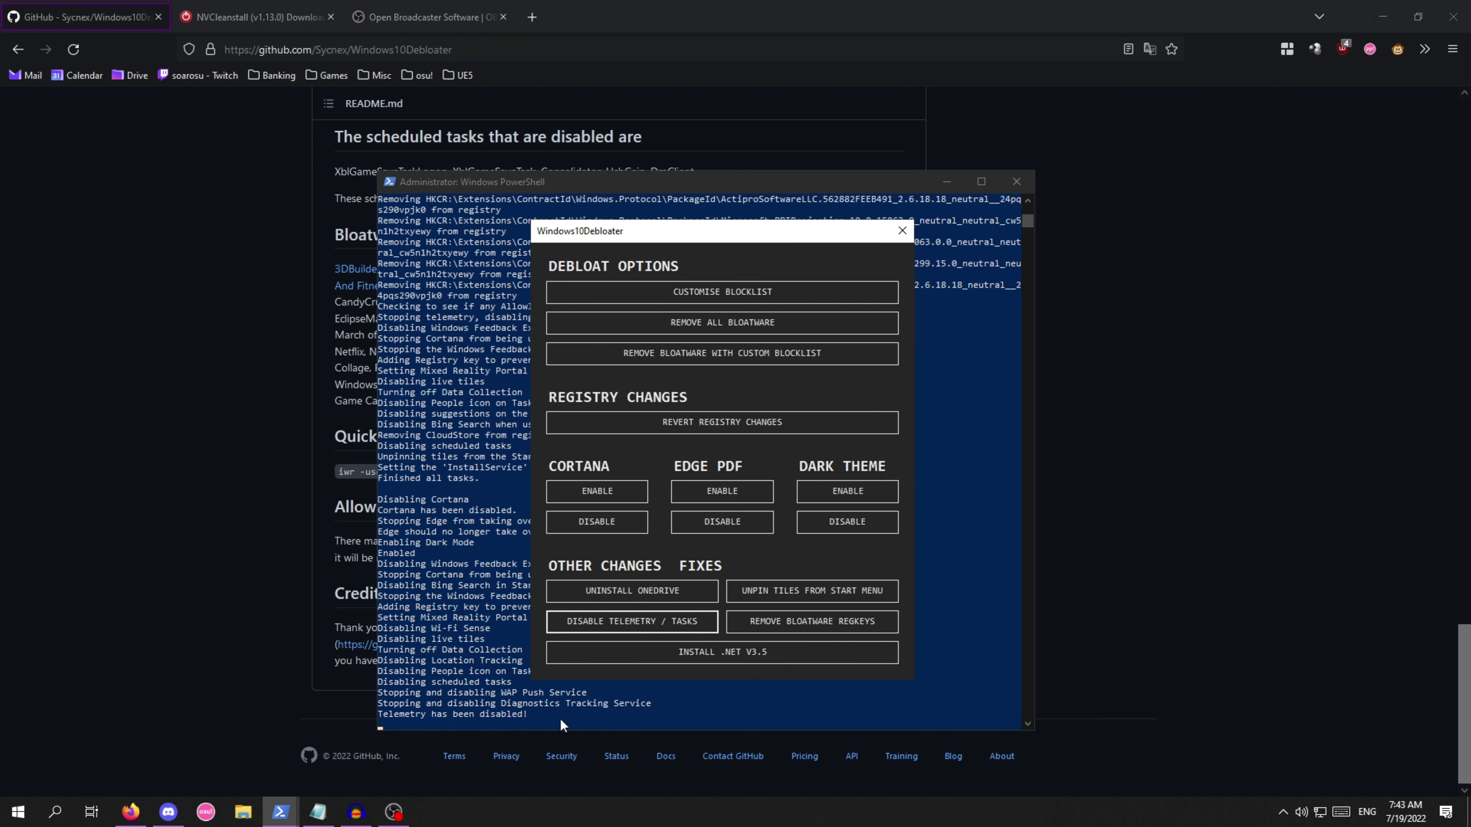
# Close the PowerShell window and go back to the start of the Windows10Debloater GitHub page
pyautogui.click(533, 717)
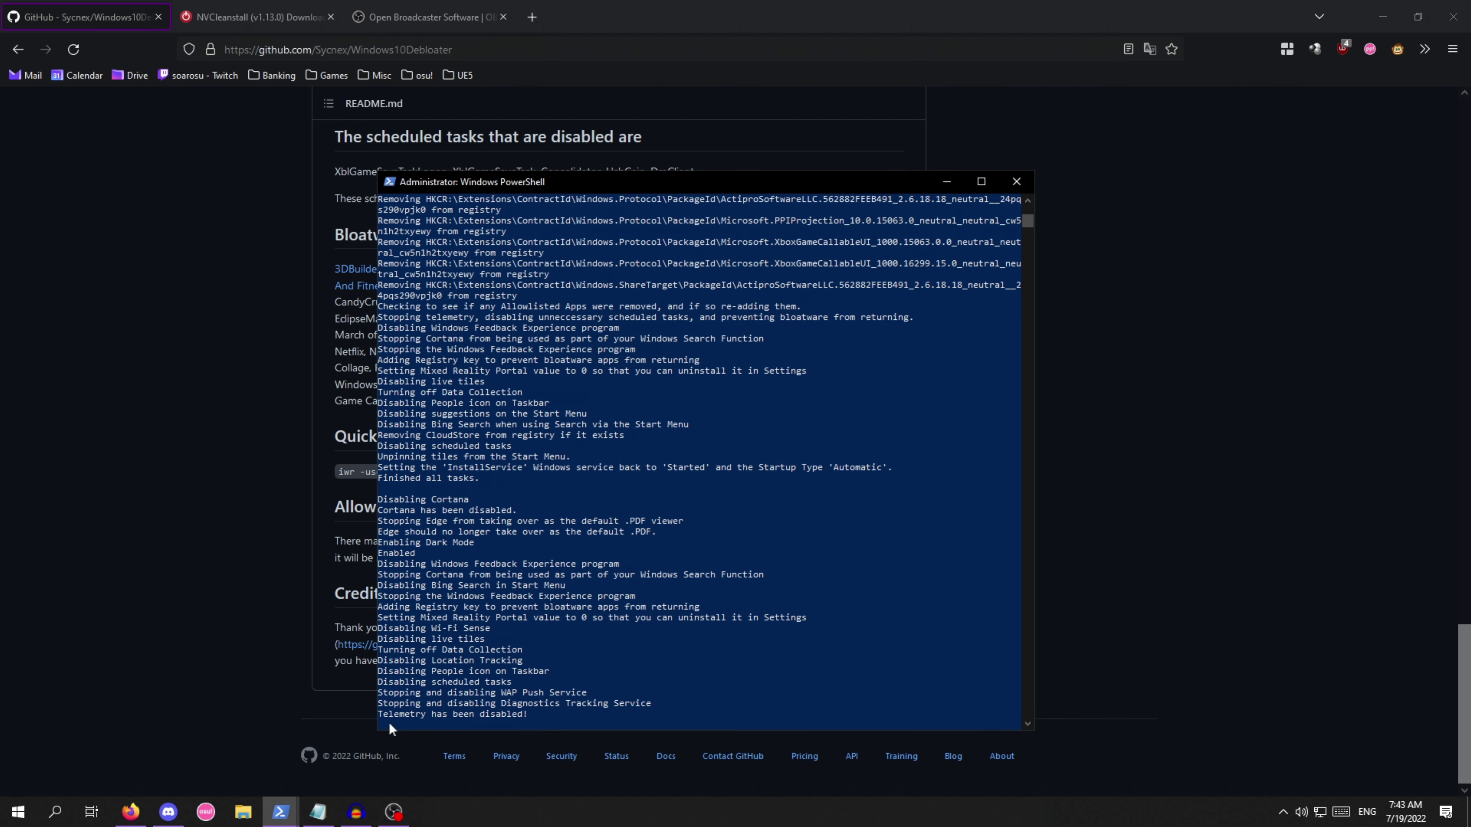
pyautogui.click(1016, 182)
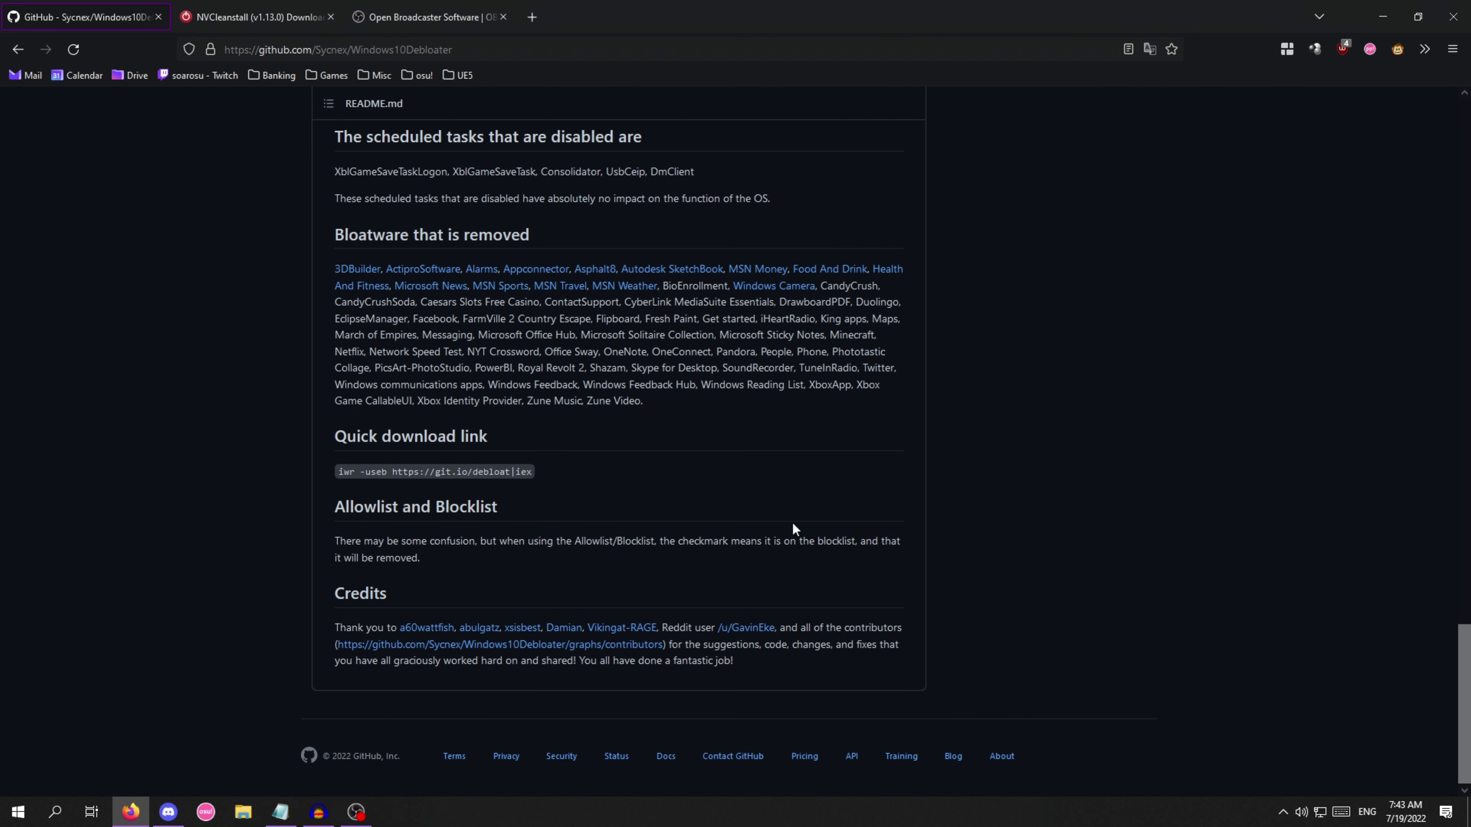
pyautogui.middleClick(774, 558)
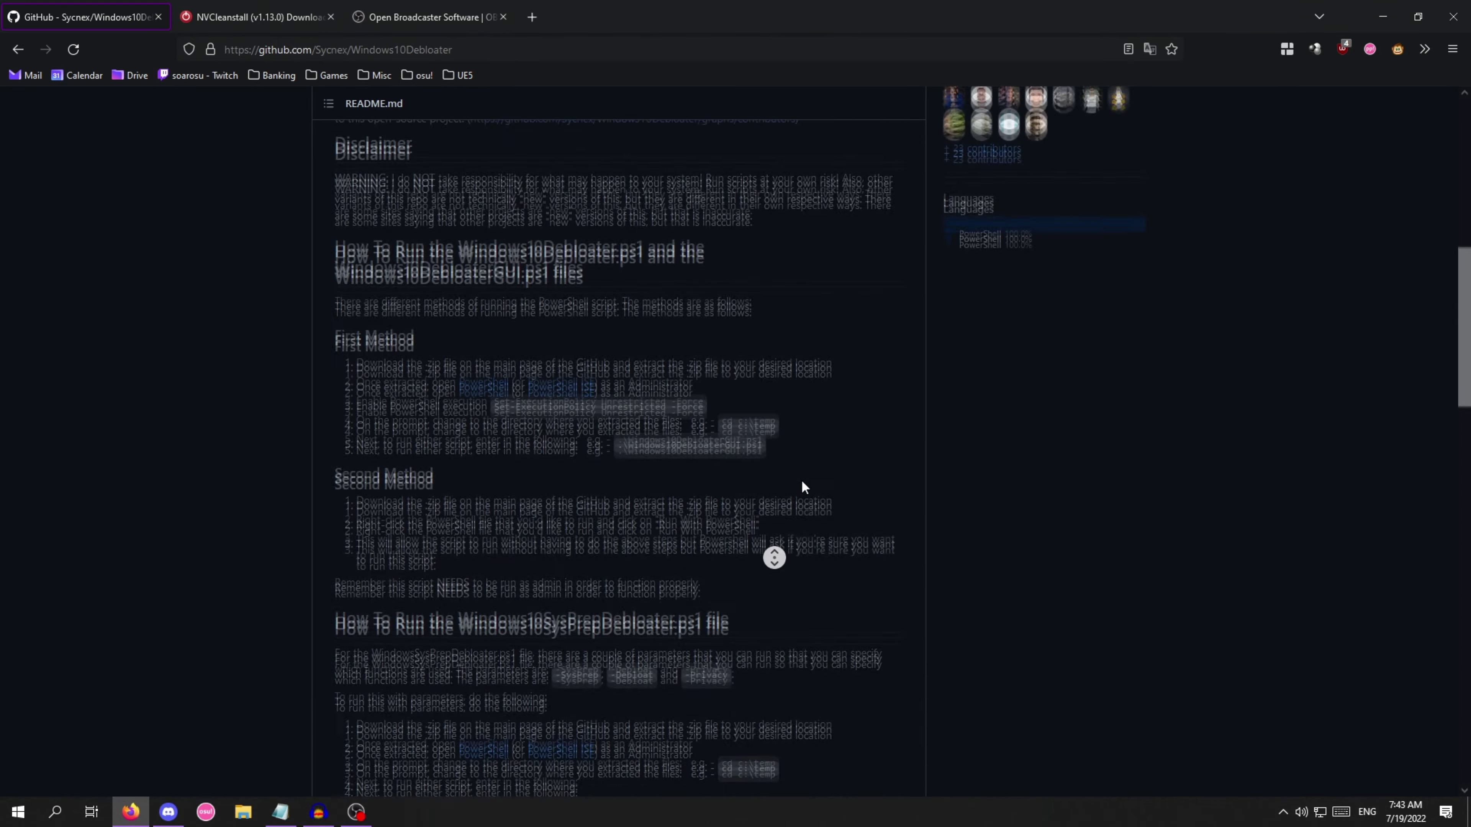
pyautogui.click(802, 482)
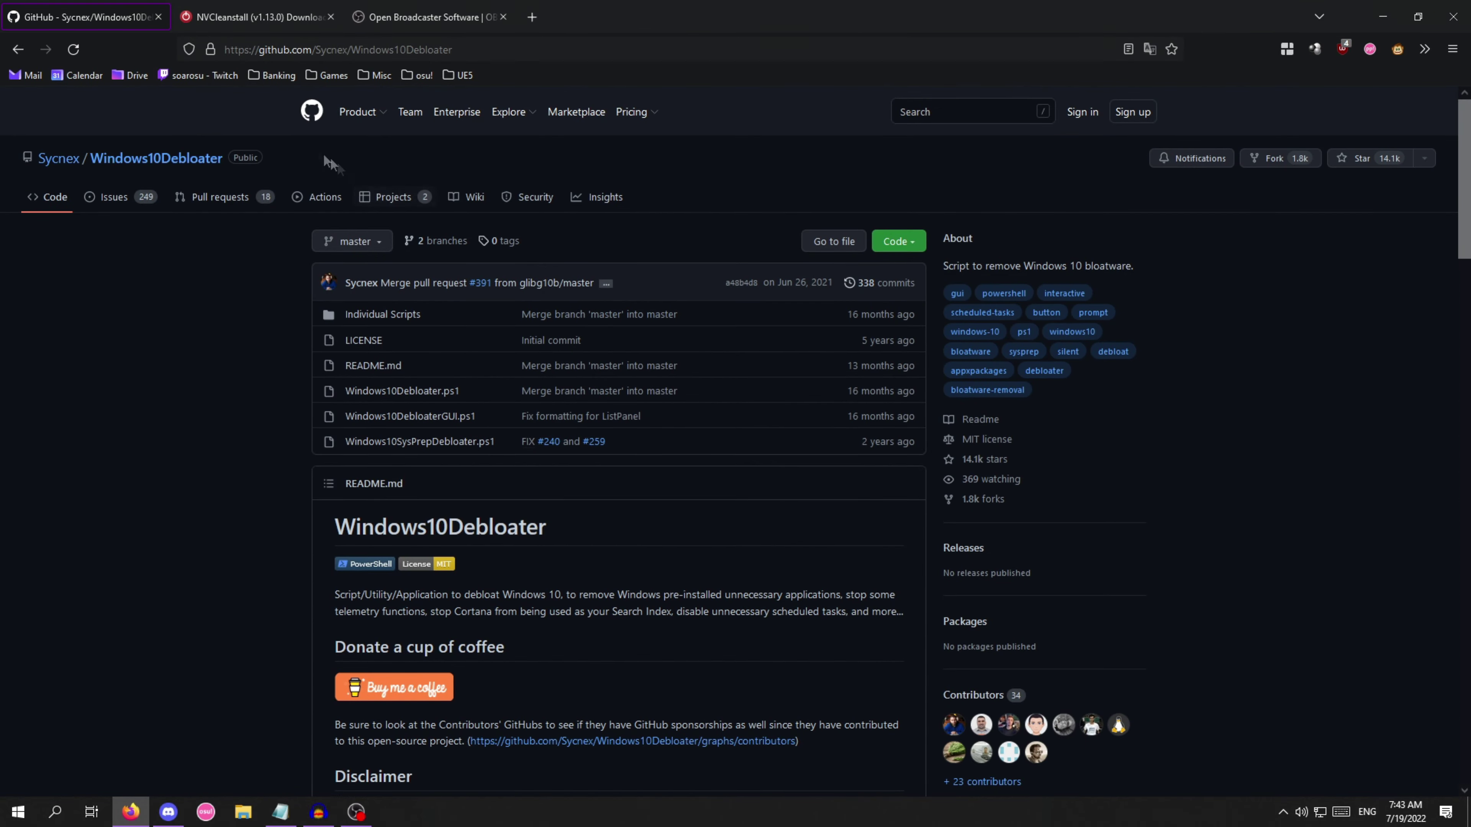
# Close the Windows10Debloater GitHub page and bring up the NVCleanstall download page
pyautogui.middleClick(109, 21)
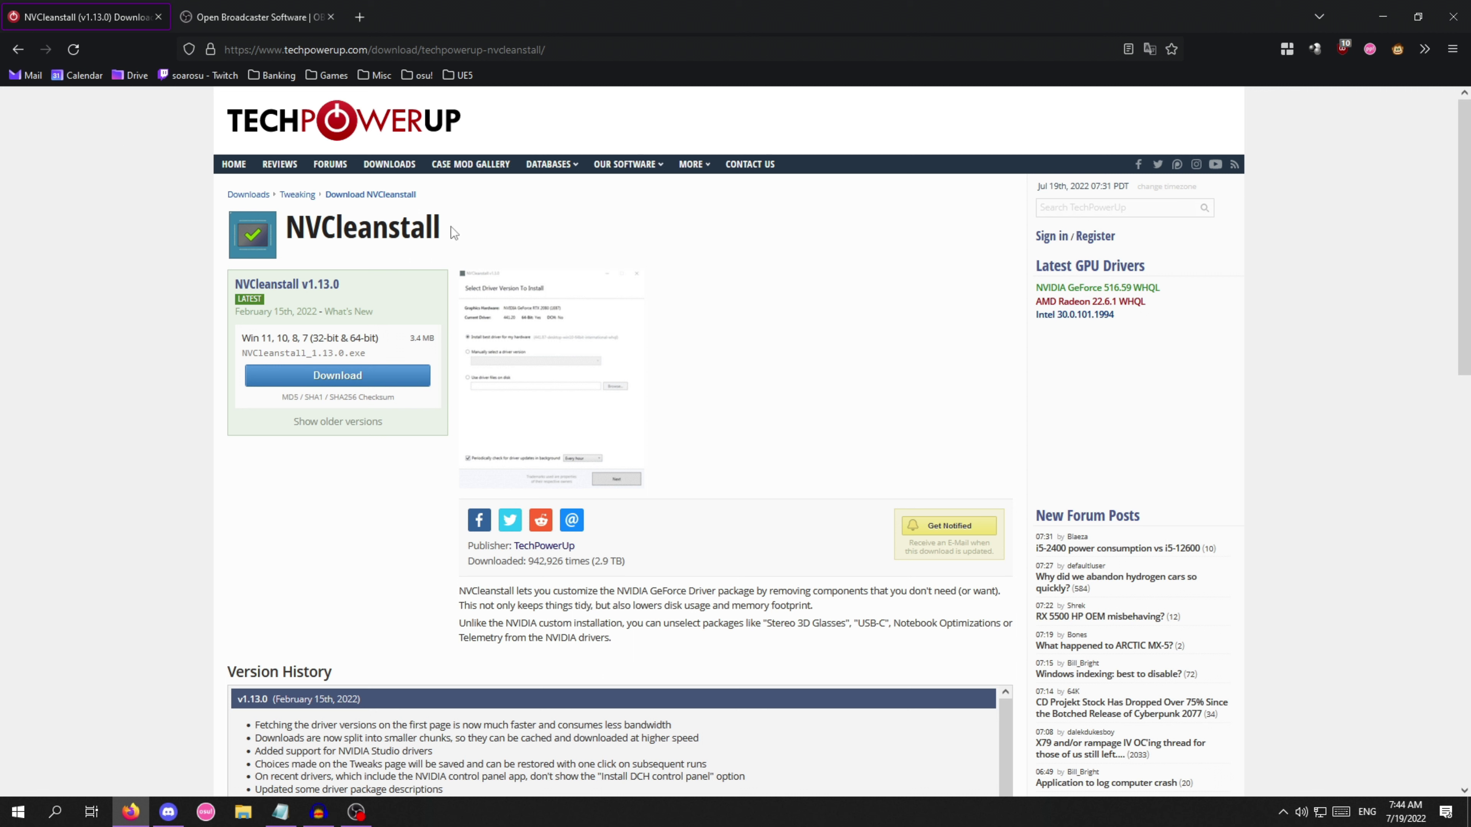
pyautogui.click(1283, 812)
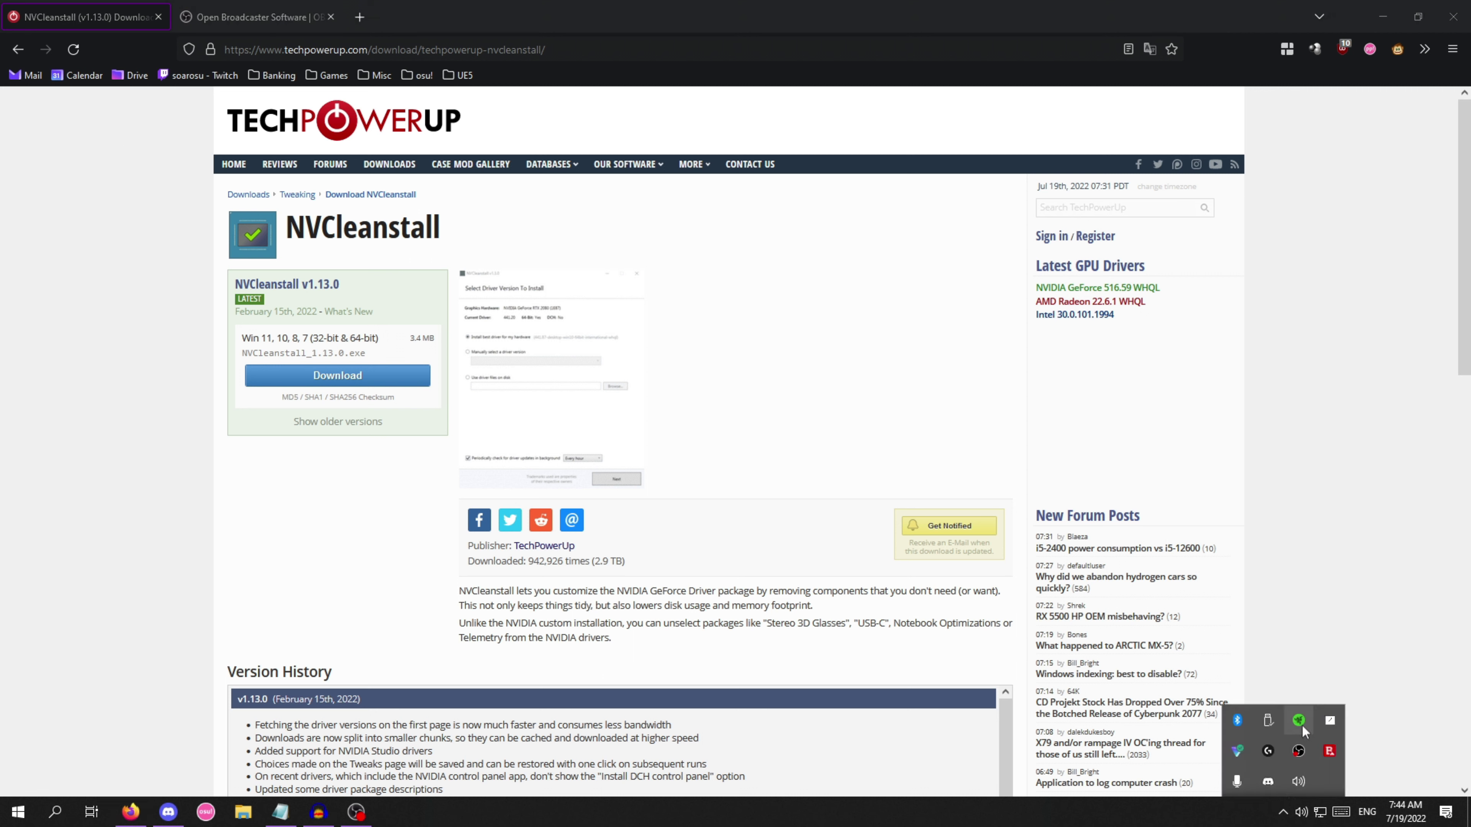
pyautogui.click(1282, 812)
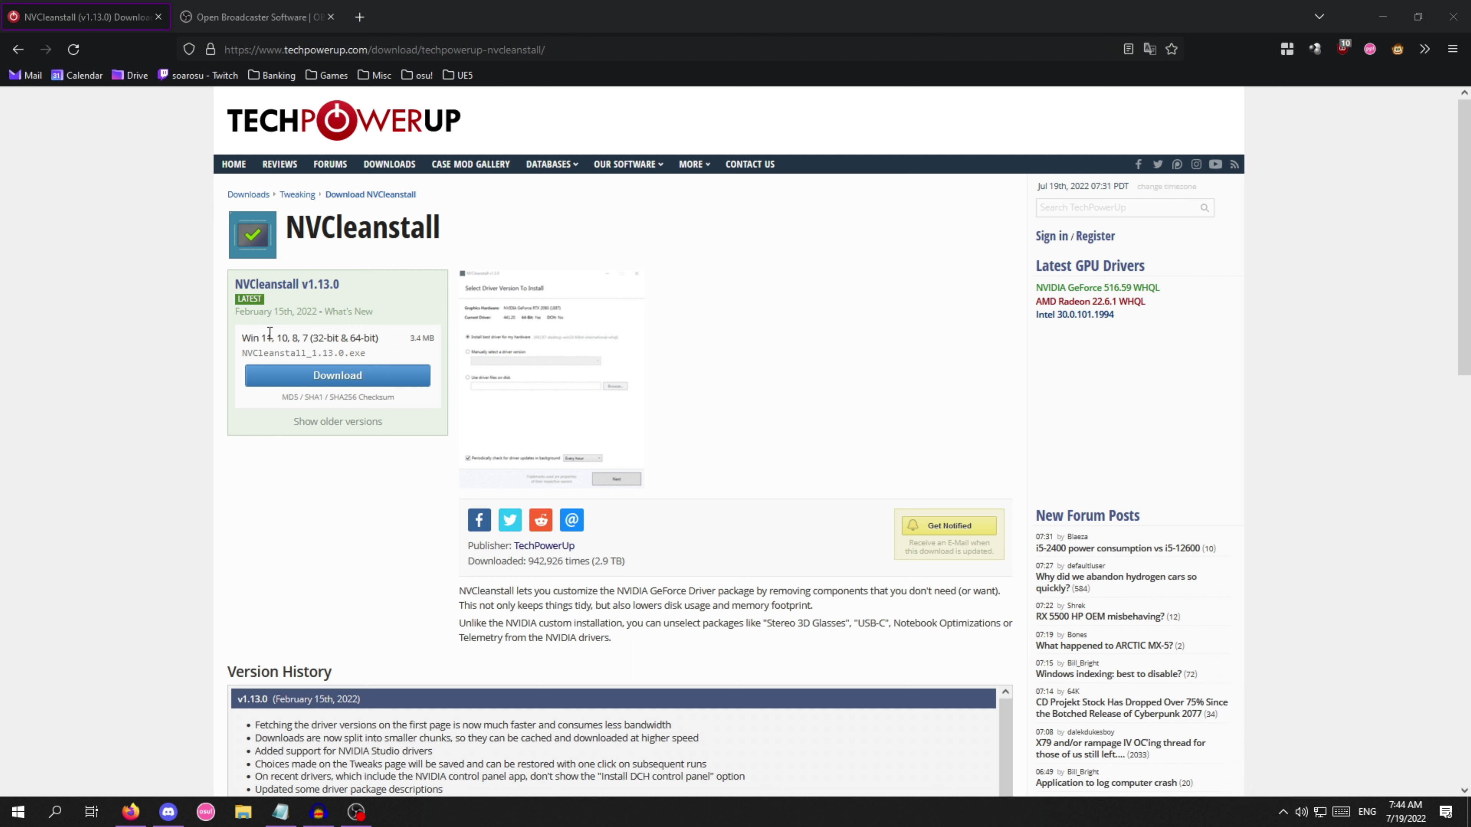
pyautogui.moveTo(504, 233); pyautogui.dragTo(455, 234)
pyautogui.click(297, 246)
pyautogui.click(455, 234)
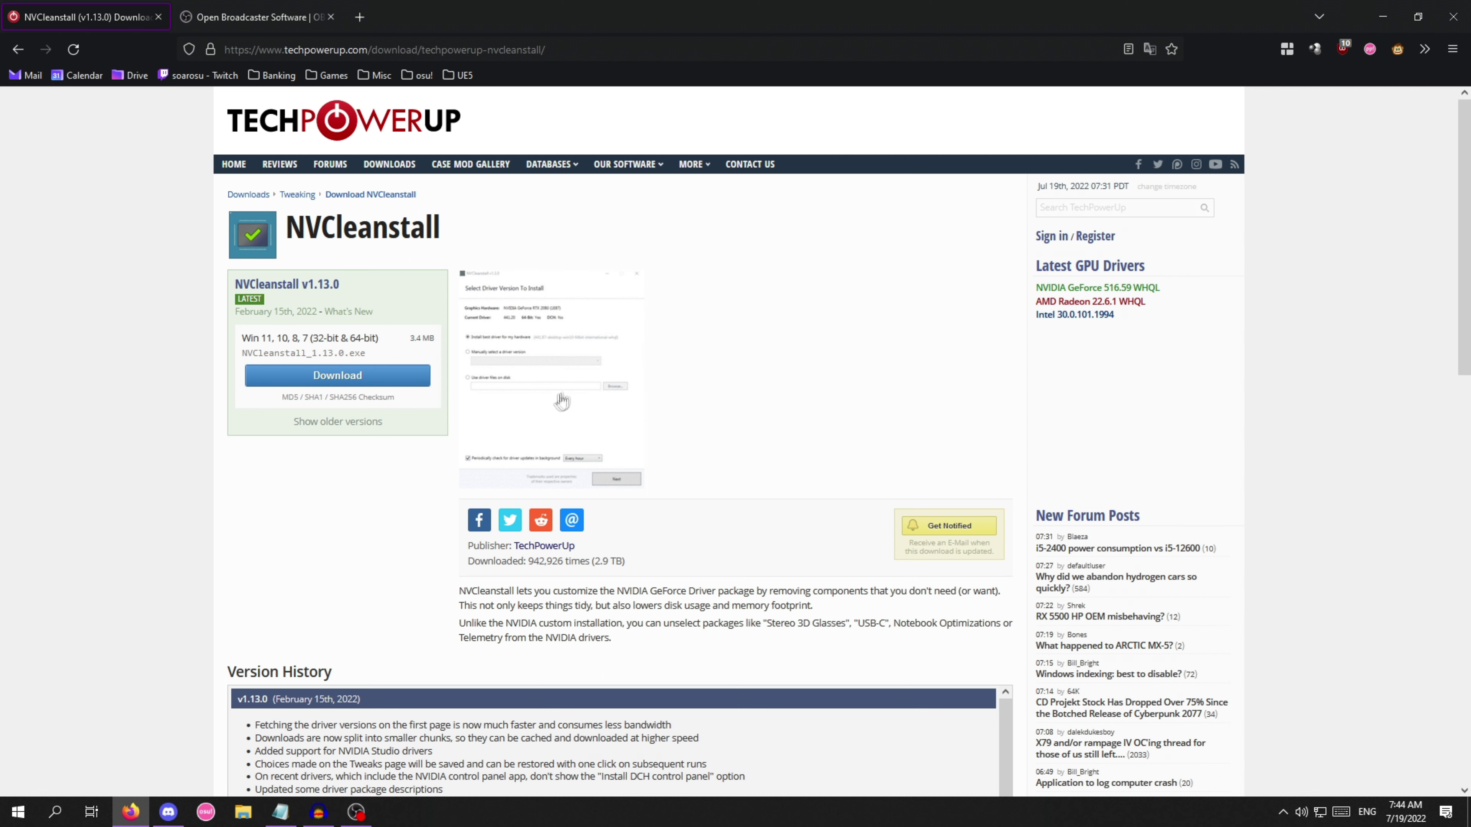
# Download NVCleanstall_1.13.0.exe from the TechPowerUp DE server and run it
pyautogui.click(387, 377)
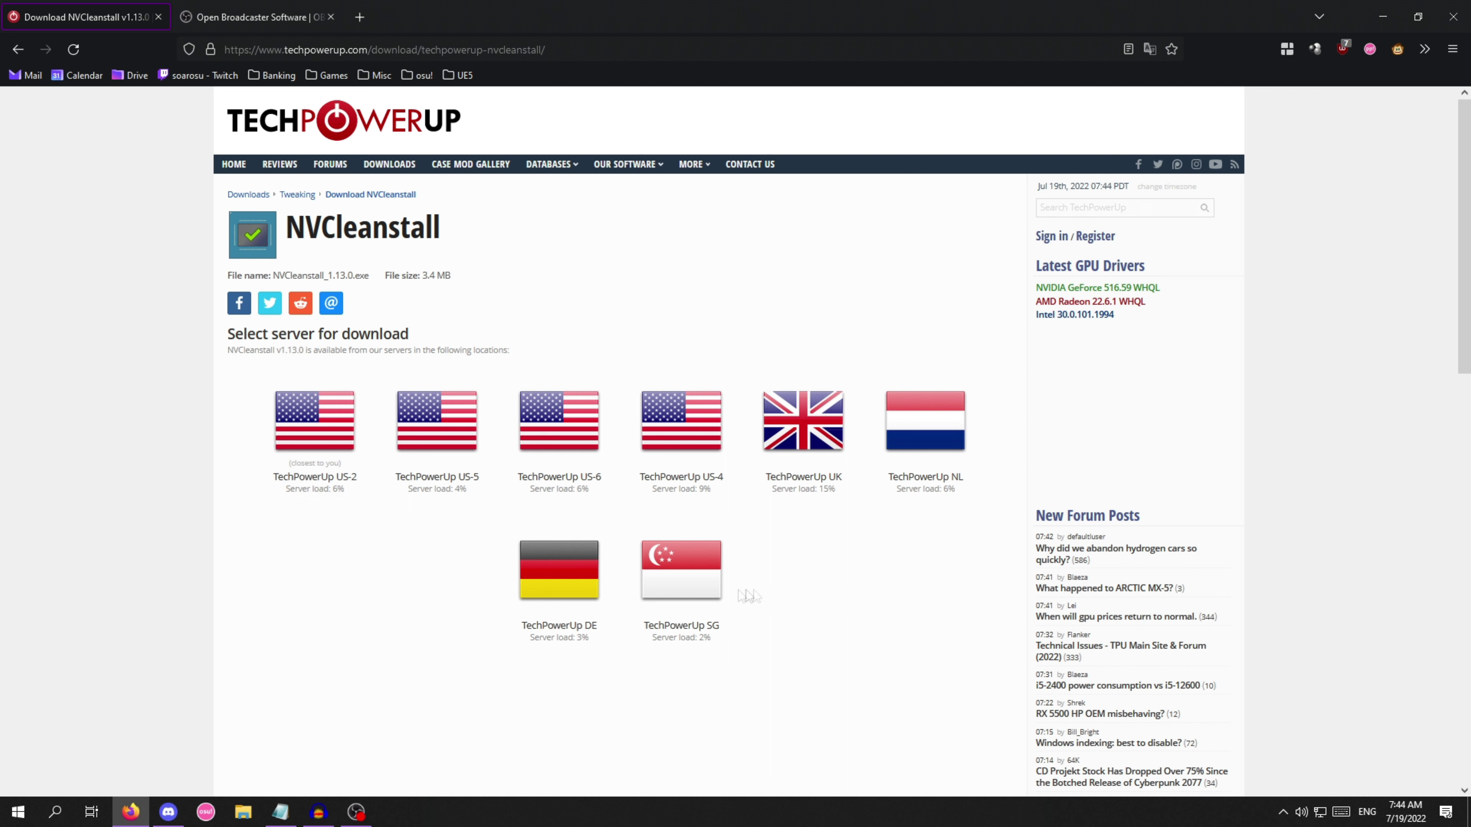
pyautogui.click(538, 579)
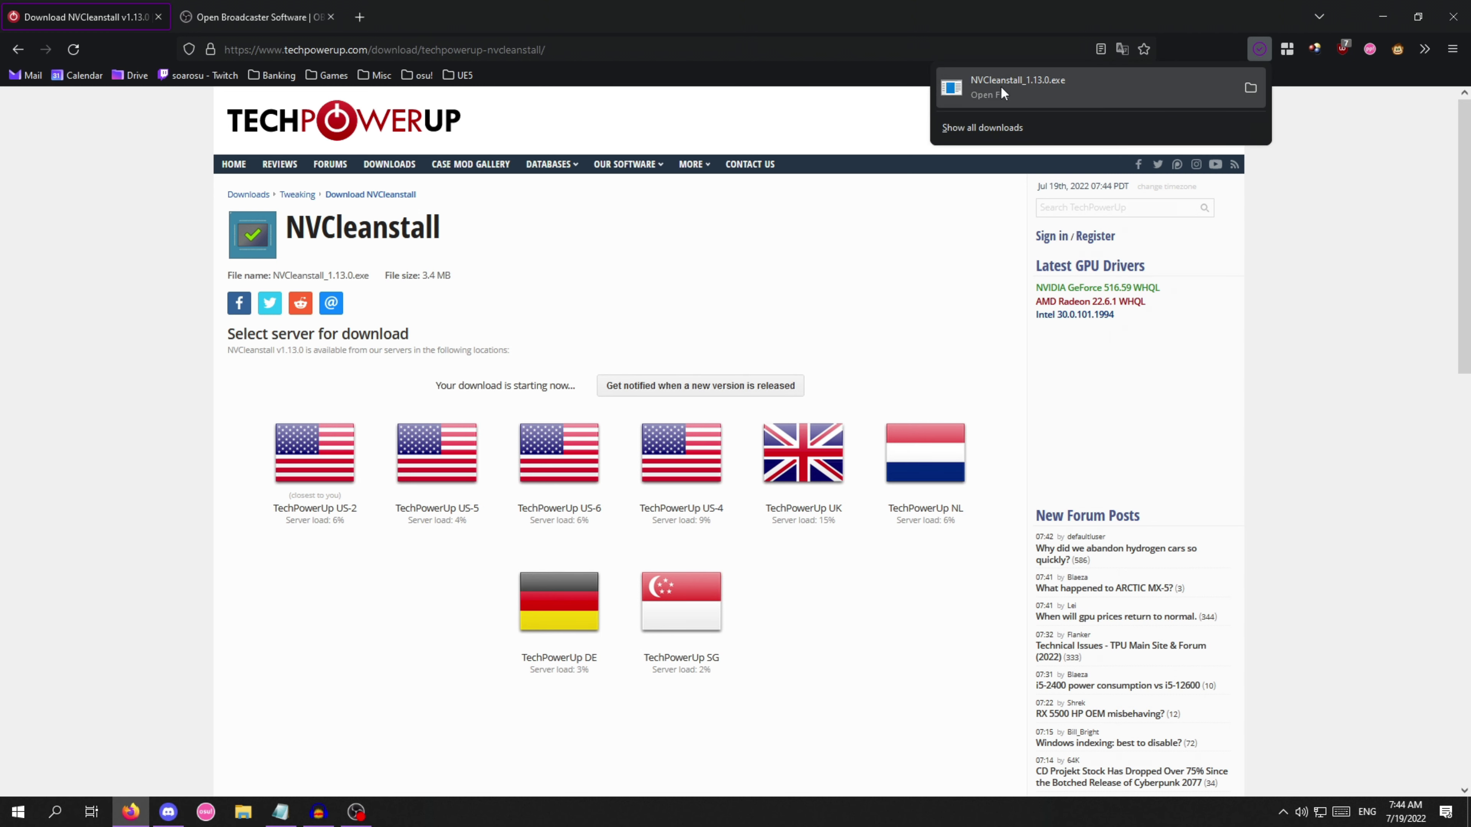
pyautogui.click(1001, 86)
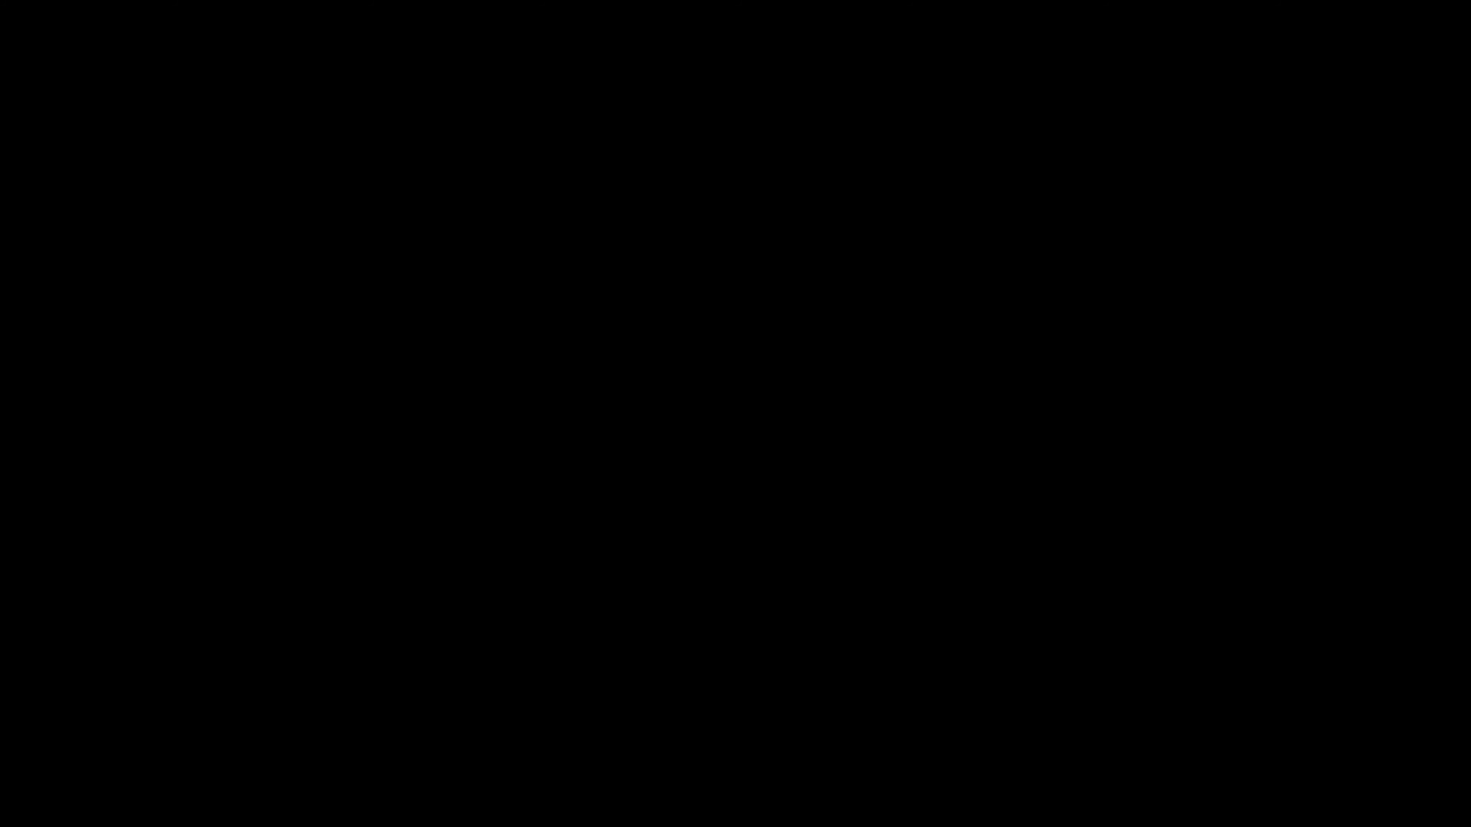
pyautogui.click(653, 579)
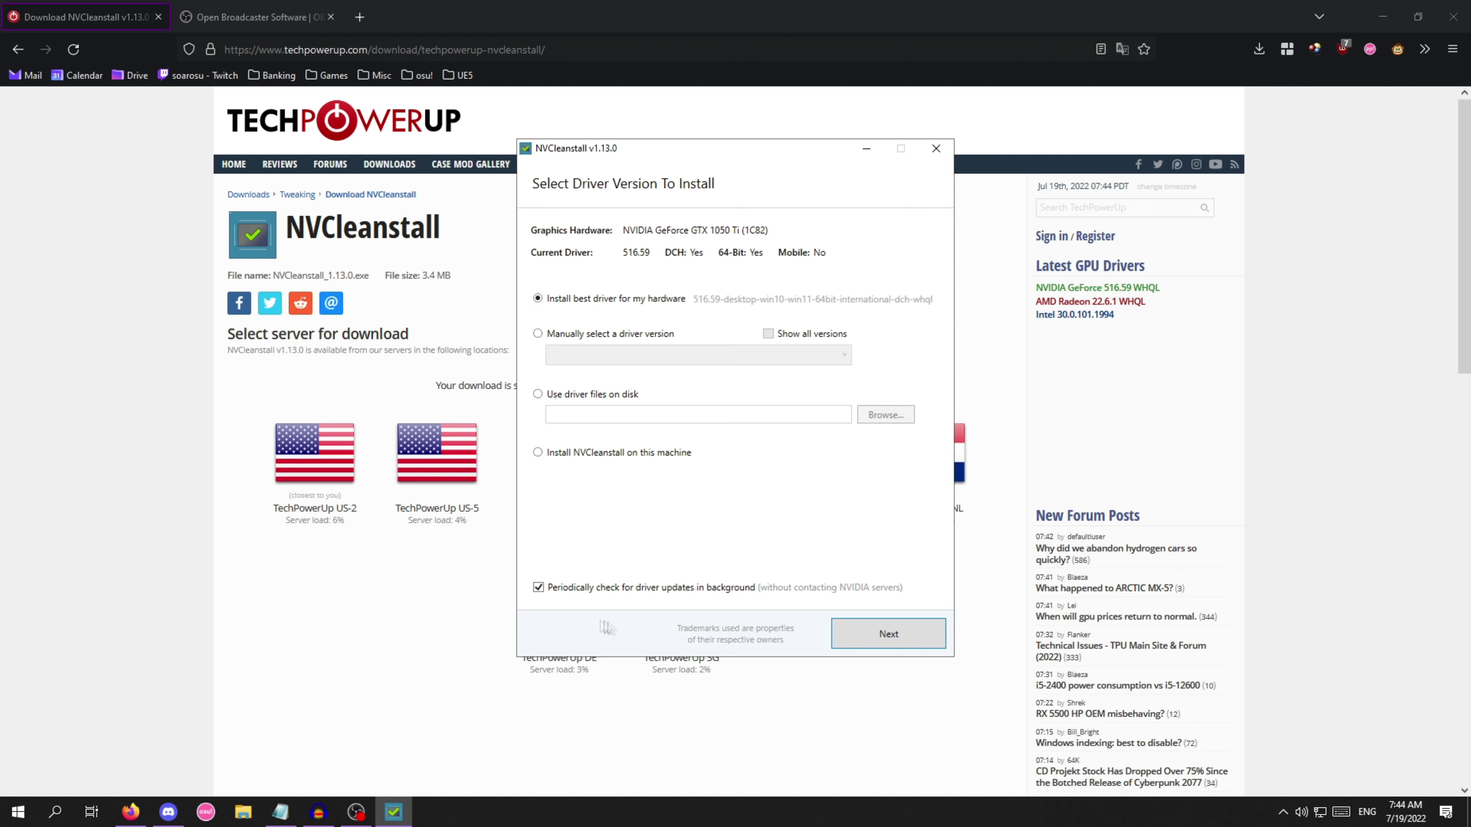
# Continue with the best driver for the hardware and examine the component list, the GeForce Experience overlay and the ShadowPlay description
pyautogui.click(896, 625)
pyautogui.scroll(-1, 692, 337)
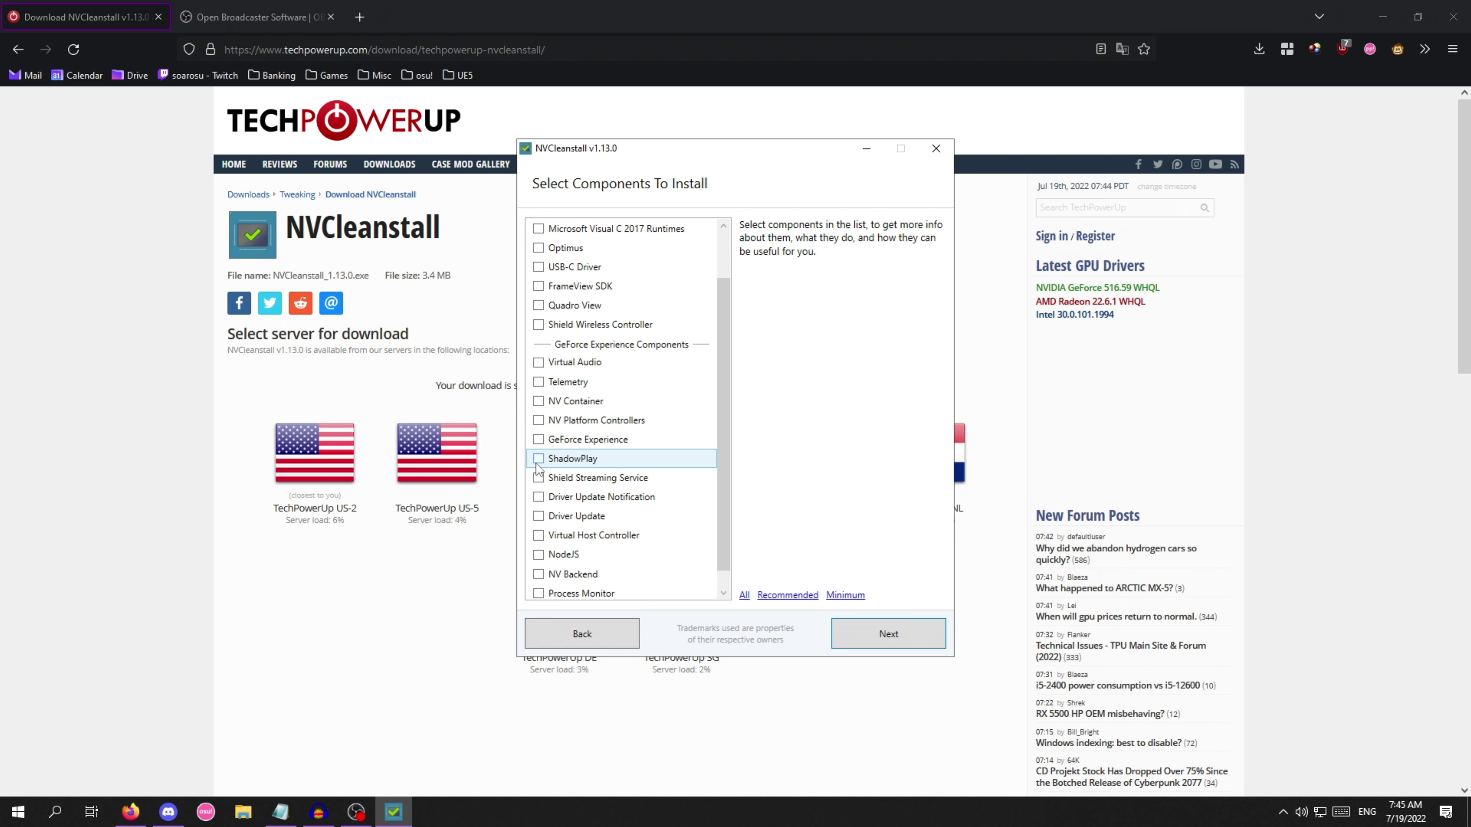
pyautogui.hotkey('alt', 'z')
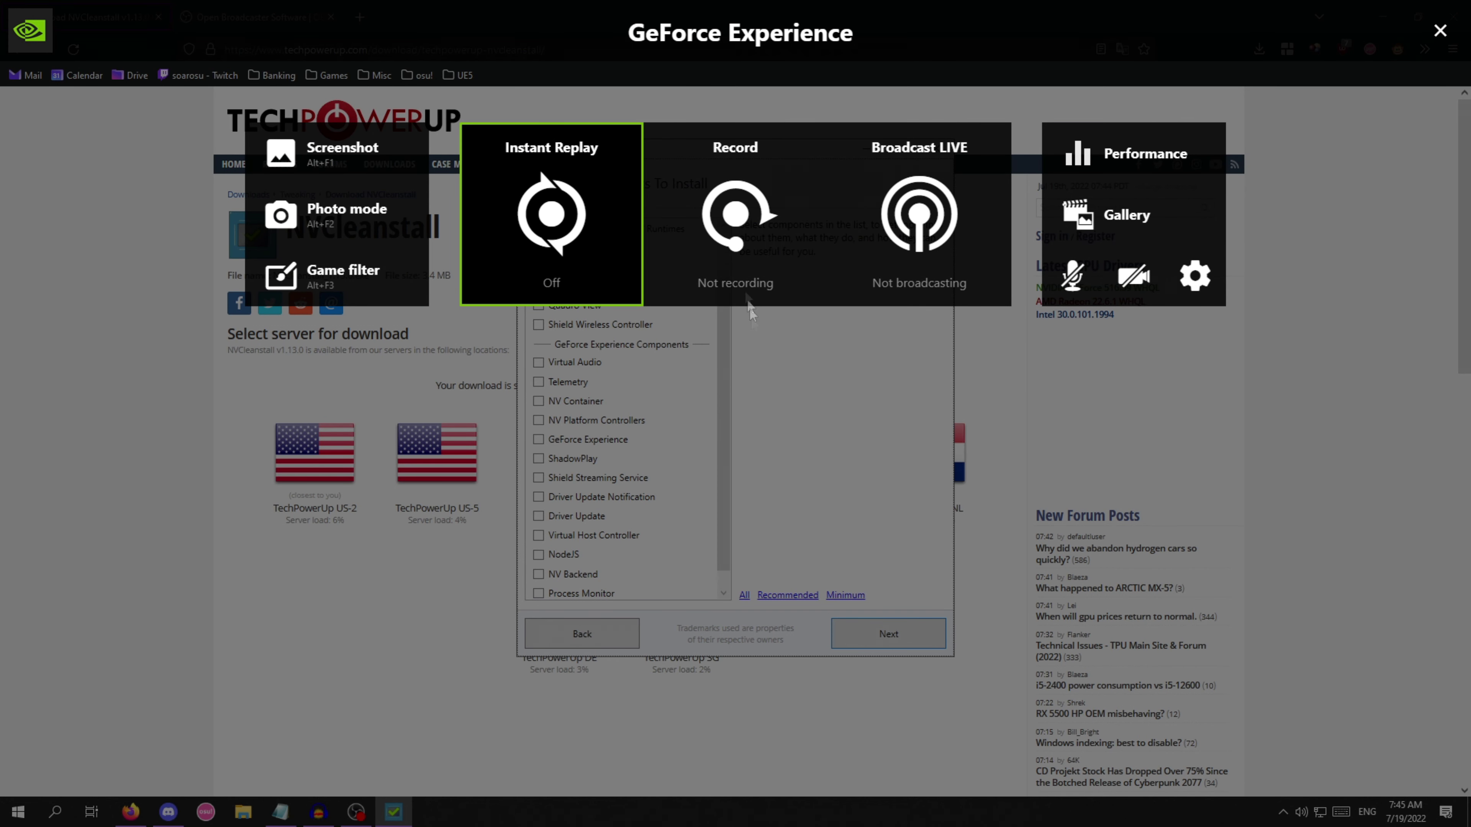
pyautogui.click(1440, 30)
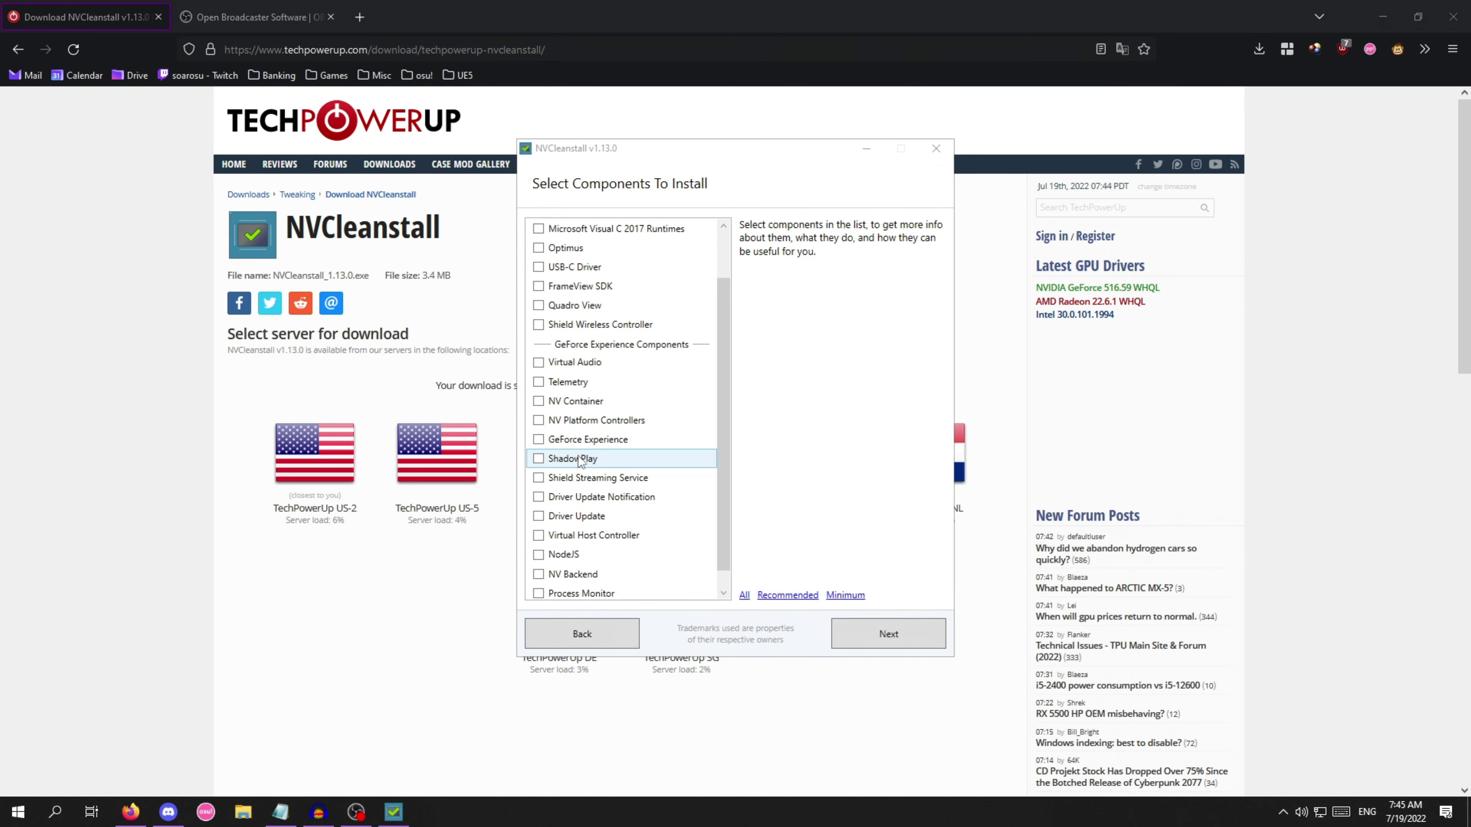
pyautogui.scroll(1, 581, 471)
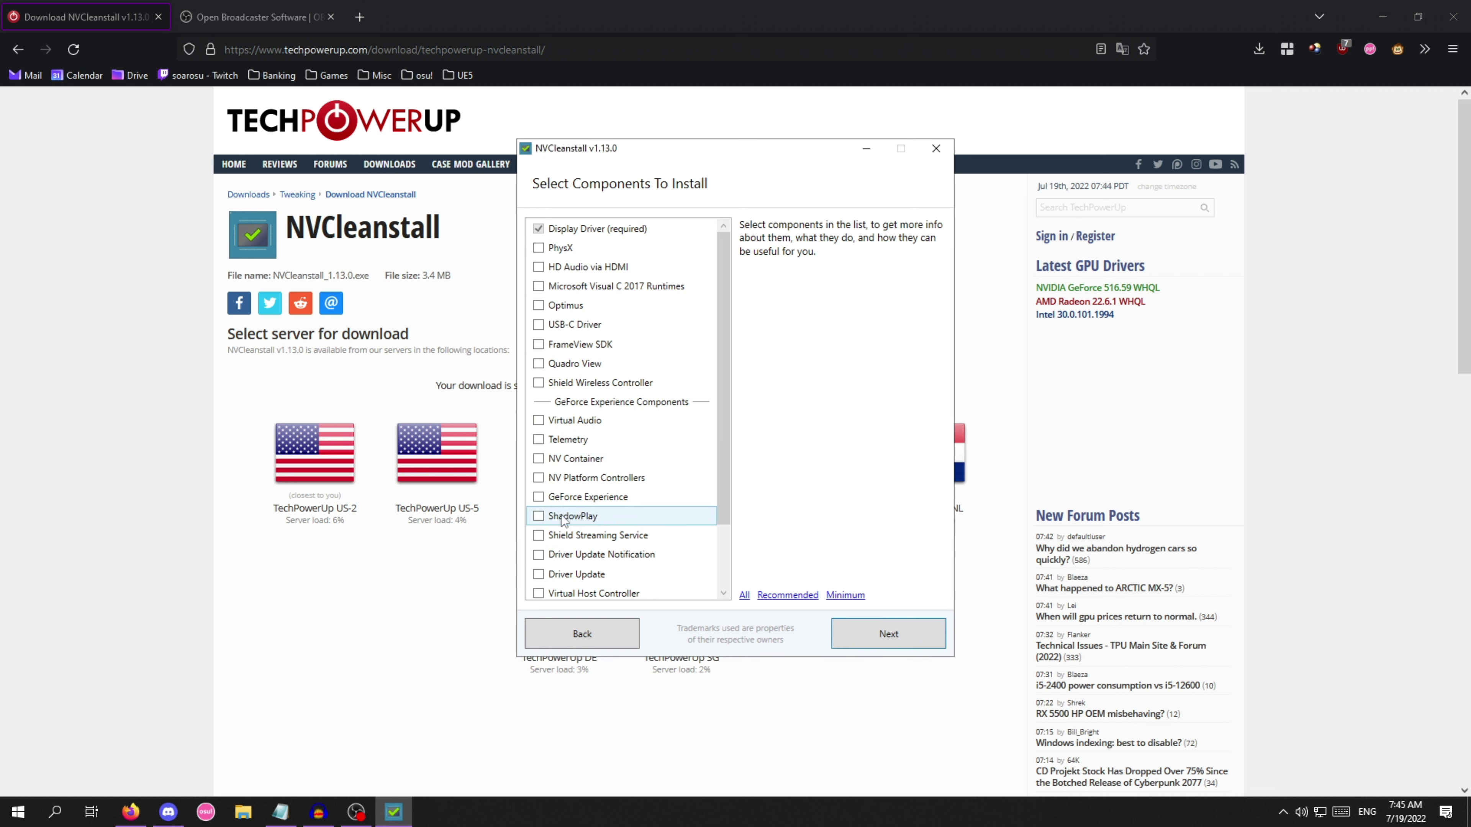
pyautogui.click(538, 517)
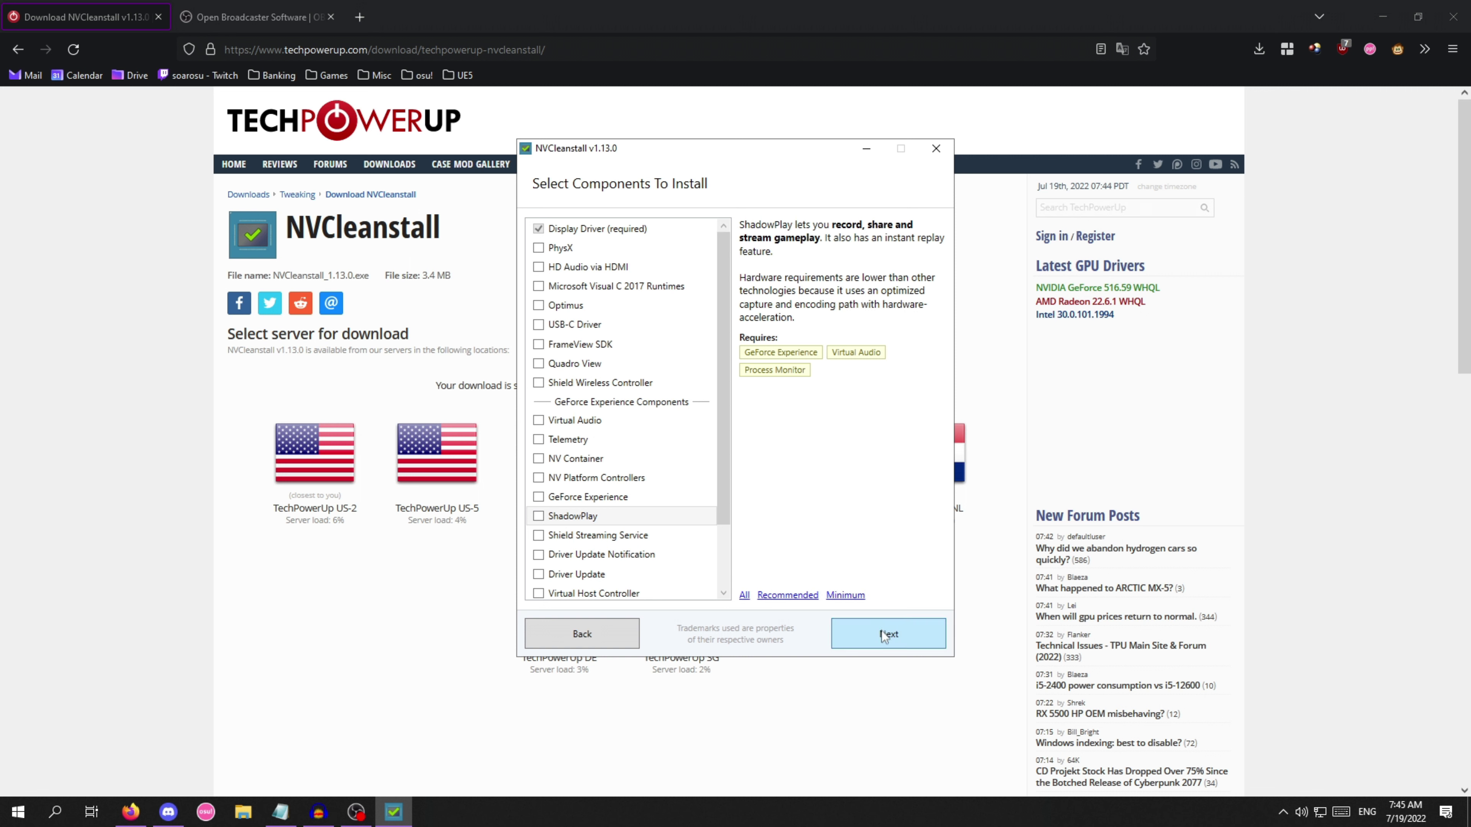
# Try preparing the driver package with only the Display Driver component, cancel it, and close NVCleanstall
pyautogui.click(882, 634)
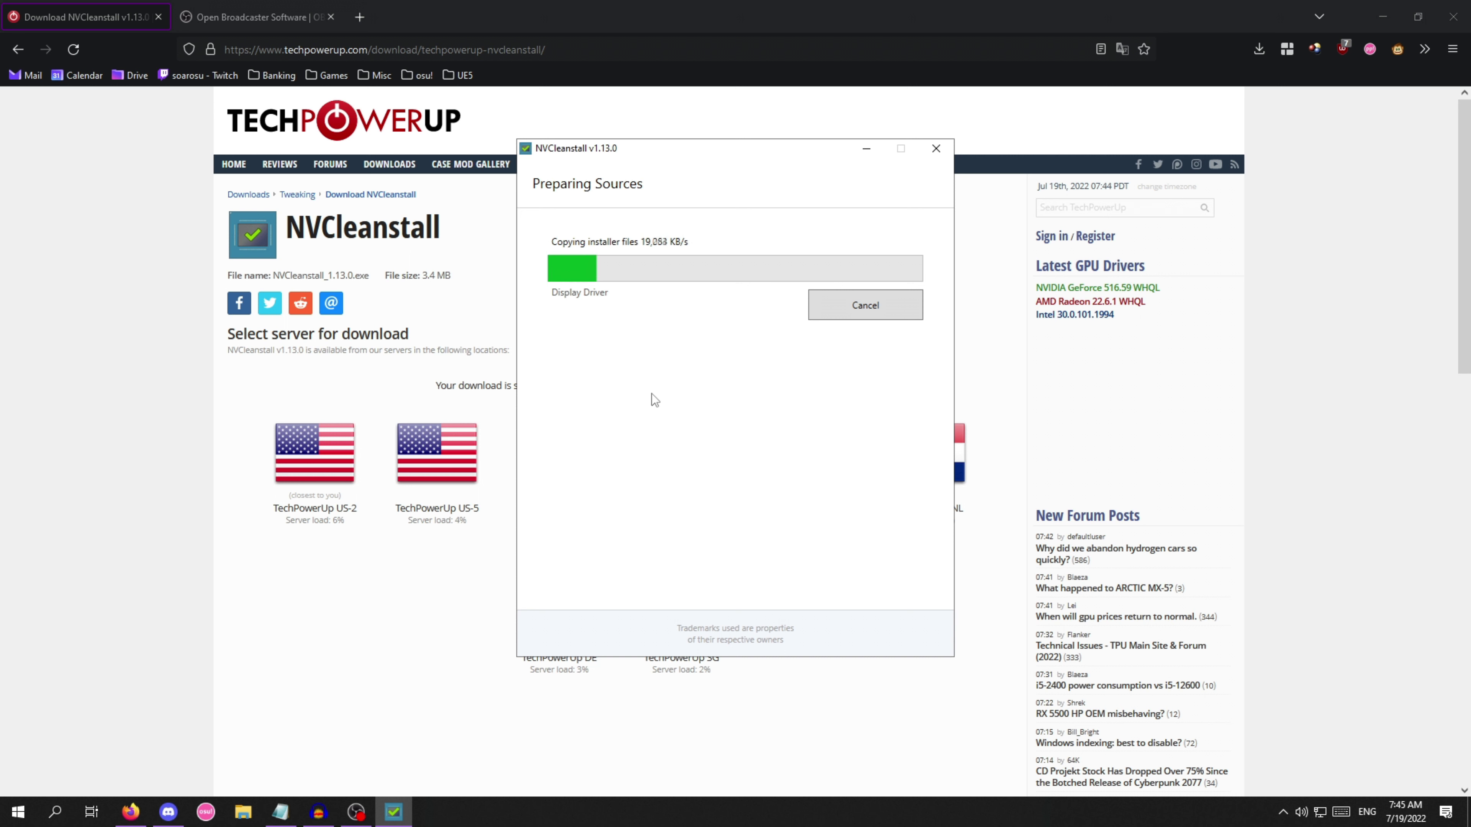
pyautogui.click(853, 303)
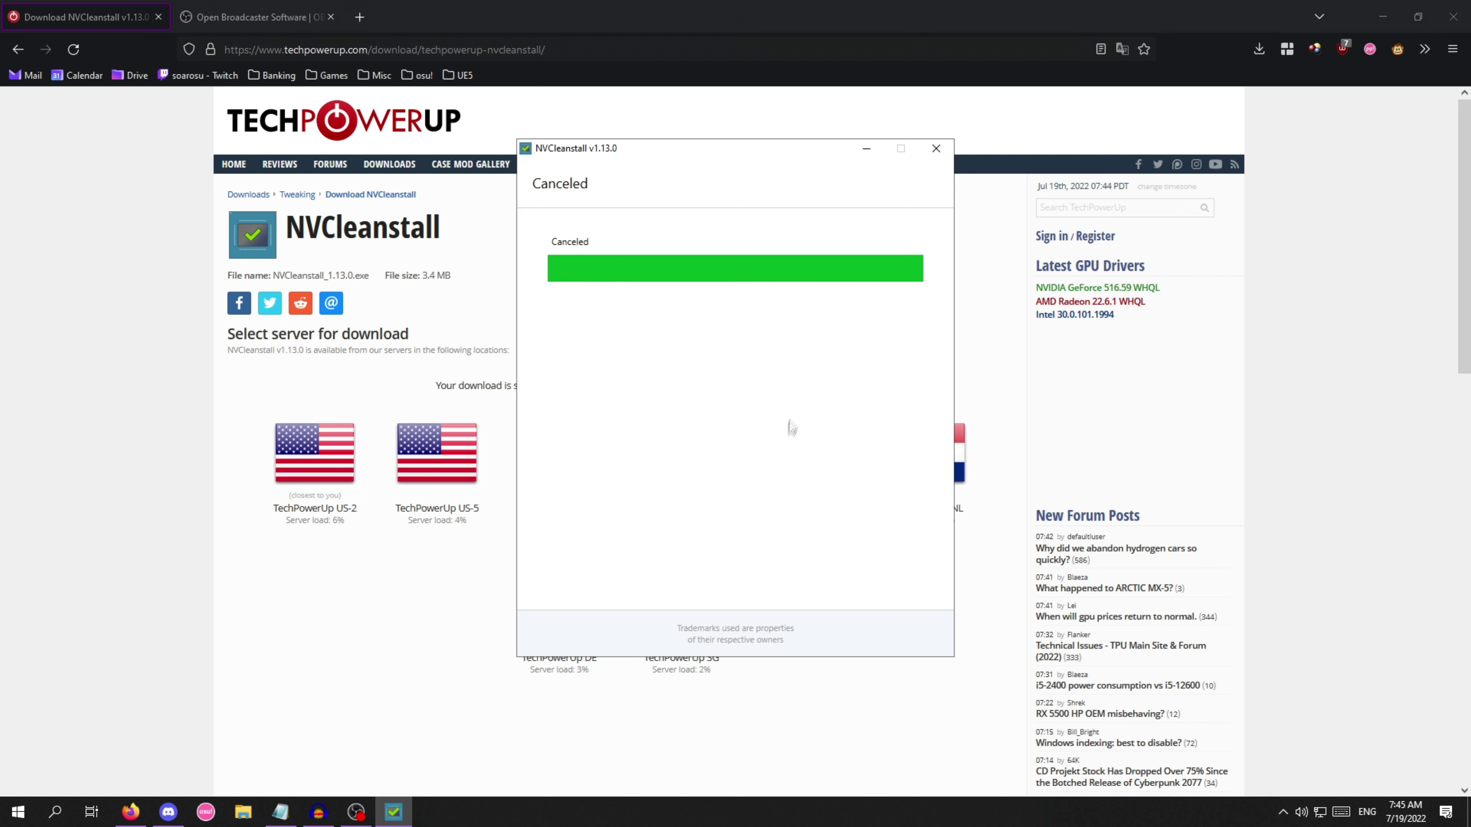
pyautogui.click(936, 150)
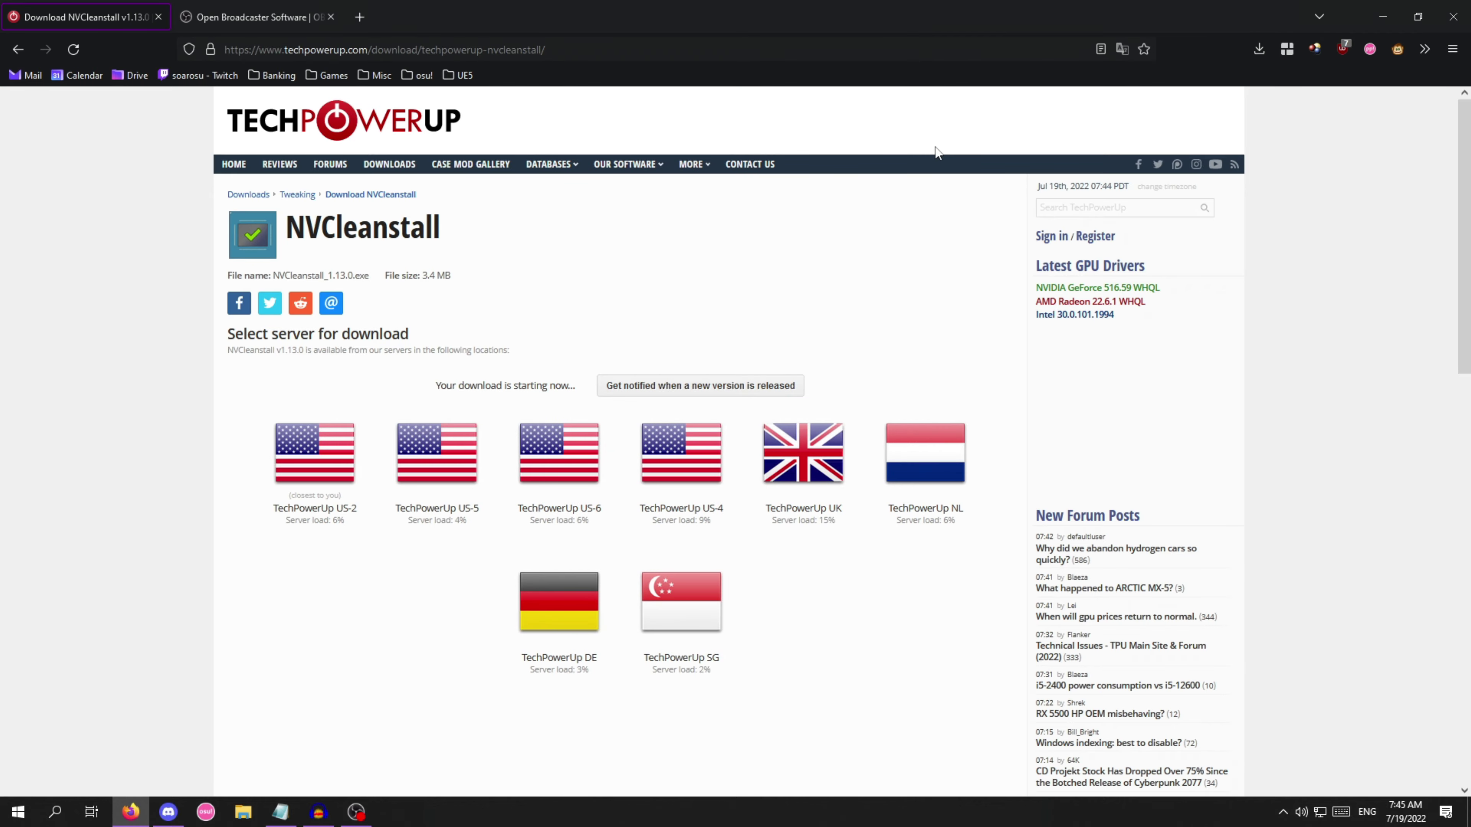
pyautogui.middleClick(944, 644)
pyautogui.click(936, 578)
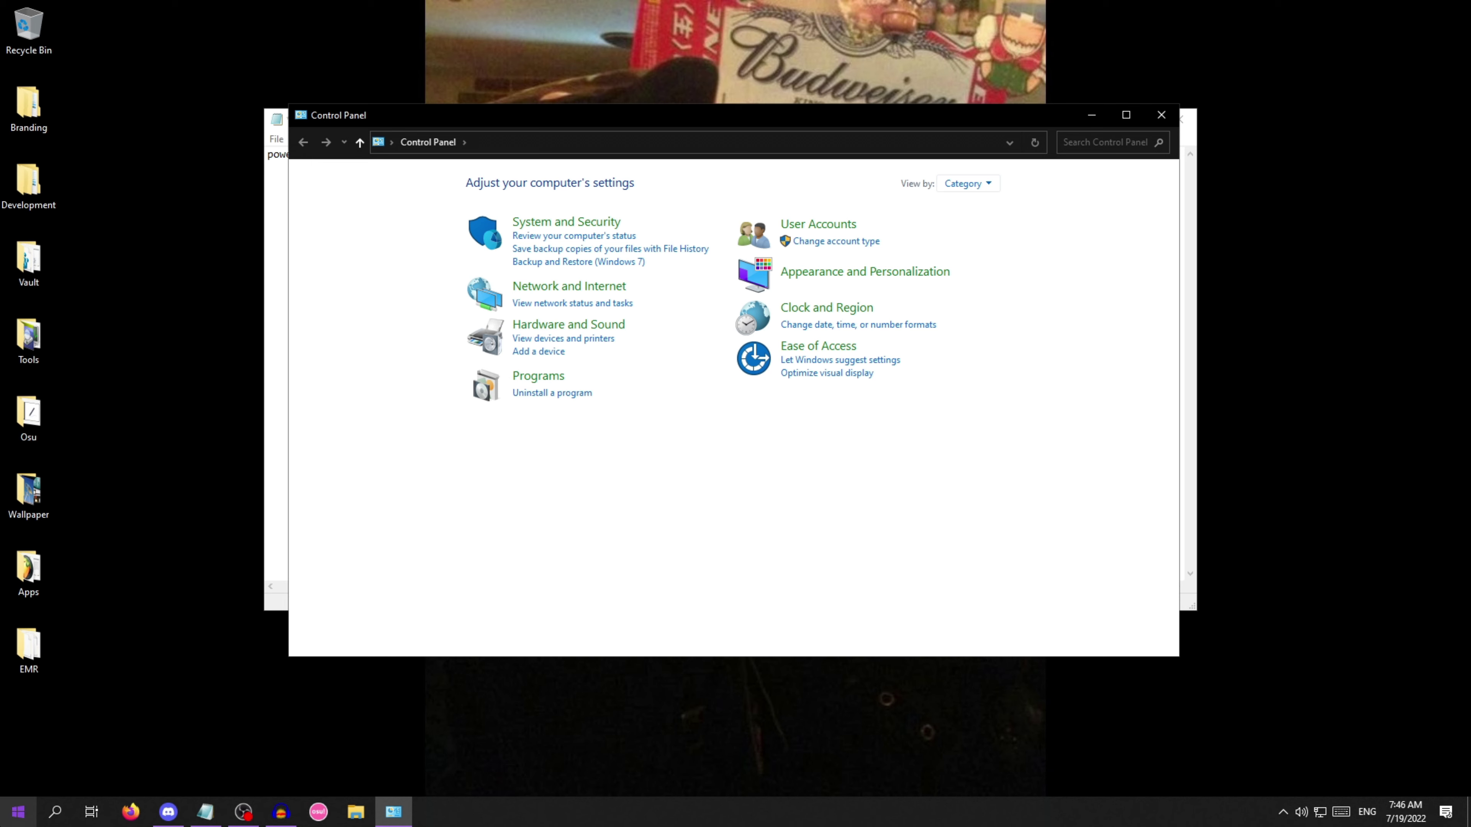
pyautogui.click(17, 812)
pyautogui.click(56, 814)
pyautogui.click(17, 811)
pyautogui.click(643, 600)
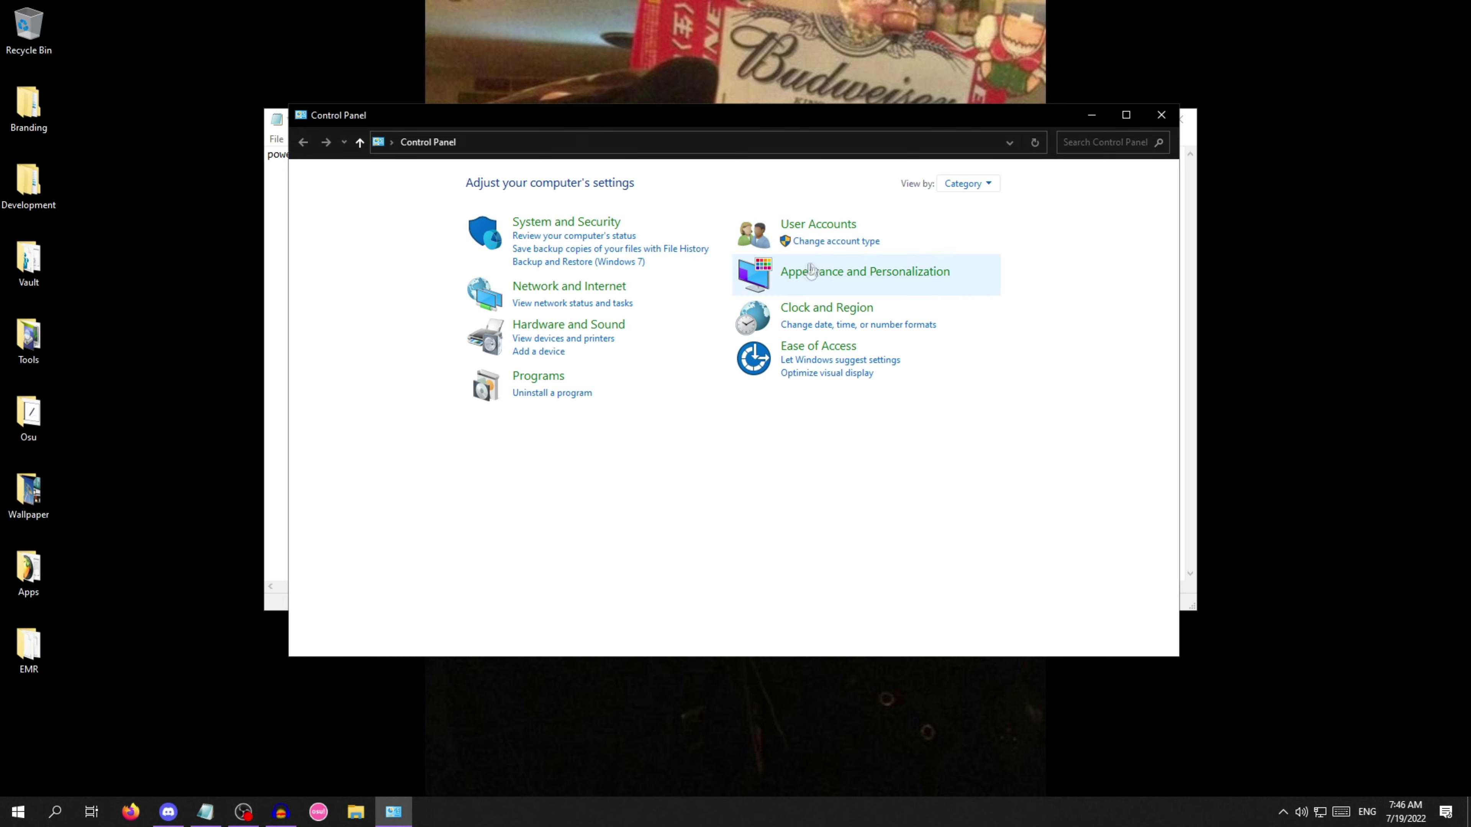
# Open Power Options from the Hardware and Sound category of Control Panel
pyautogui.click(609, 326)
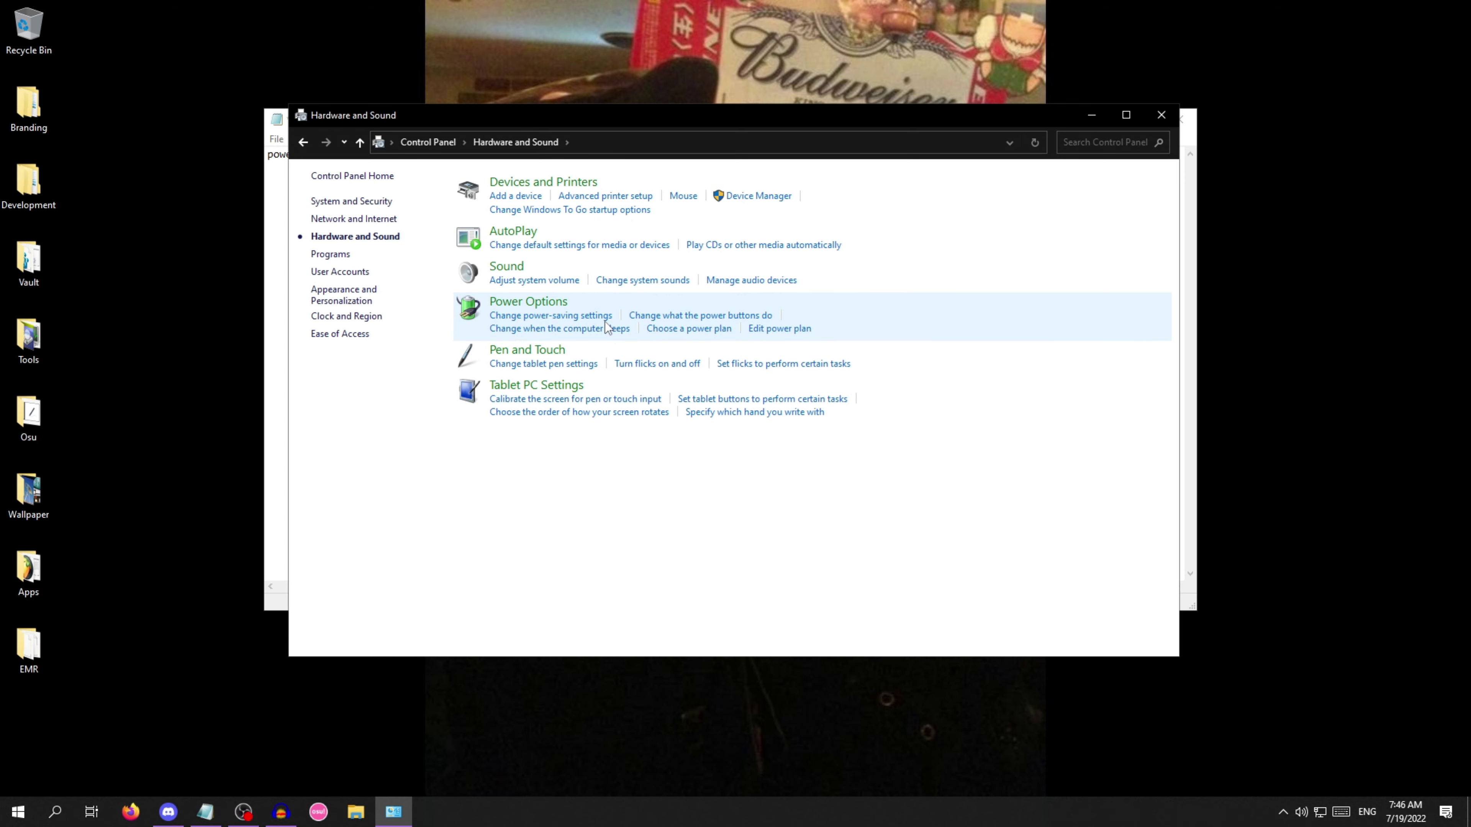
pyautogui.click(546, 300)
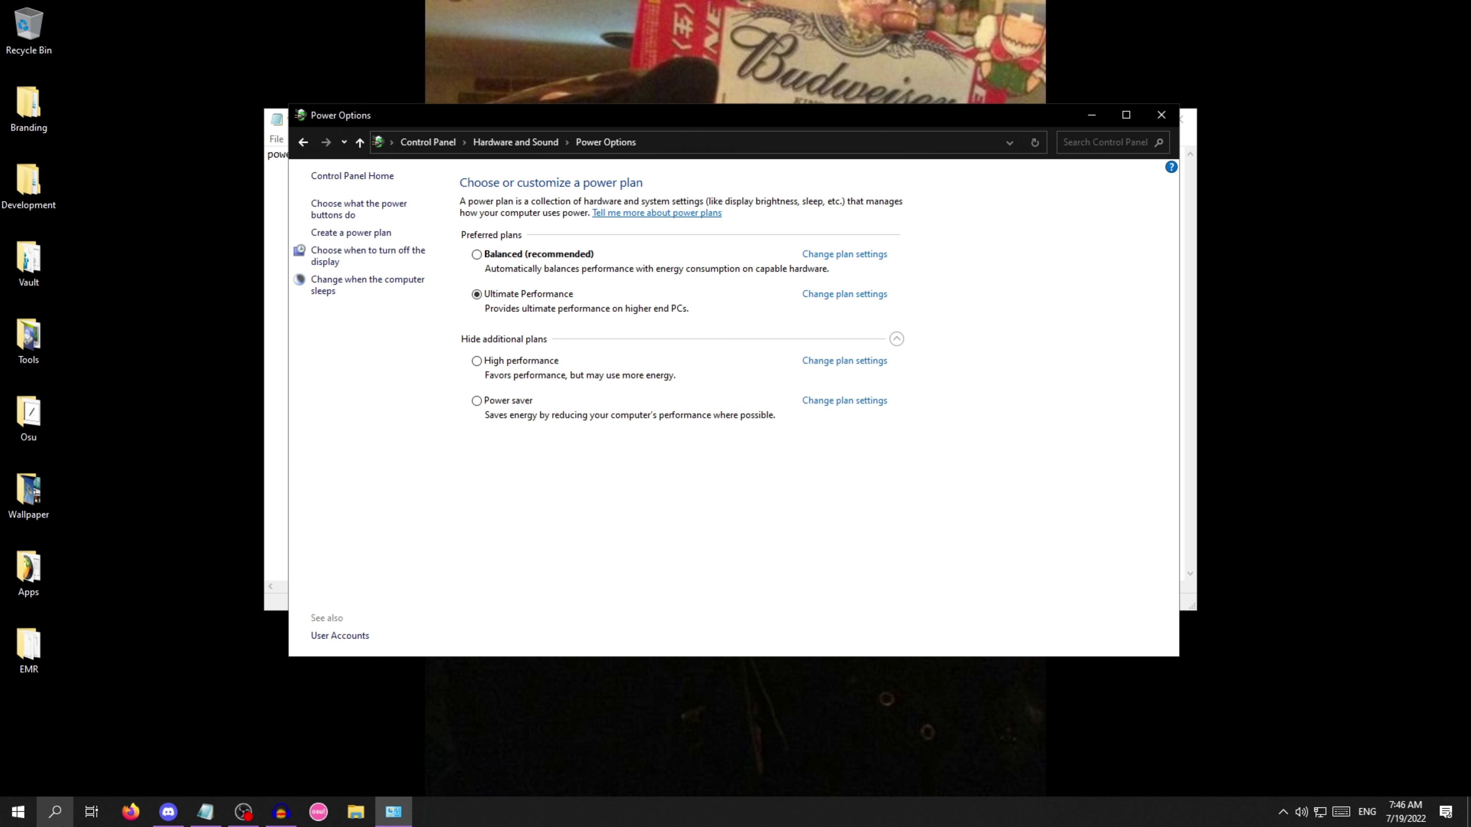
# Run the Notepad command "powercfg -duplicatescheme e9a42b02-d5df-448d-aa00-03f14749eb61" in Command Prompt as administrator
pyautogui.click(55, 812)
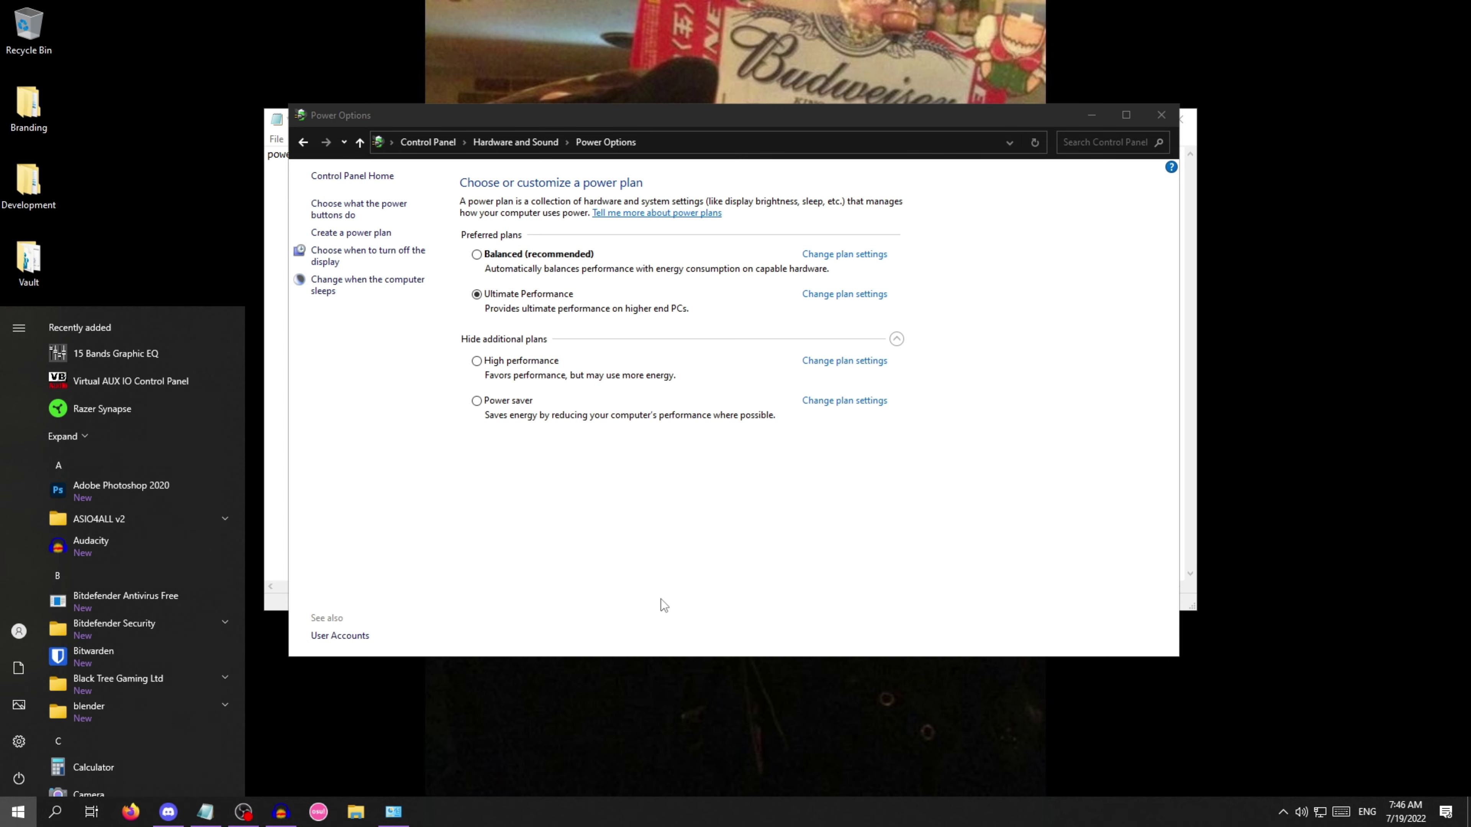
pyautogui.write('cmd')
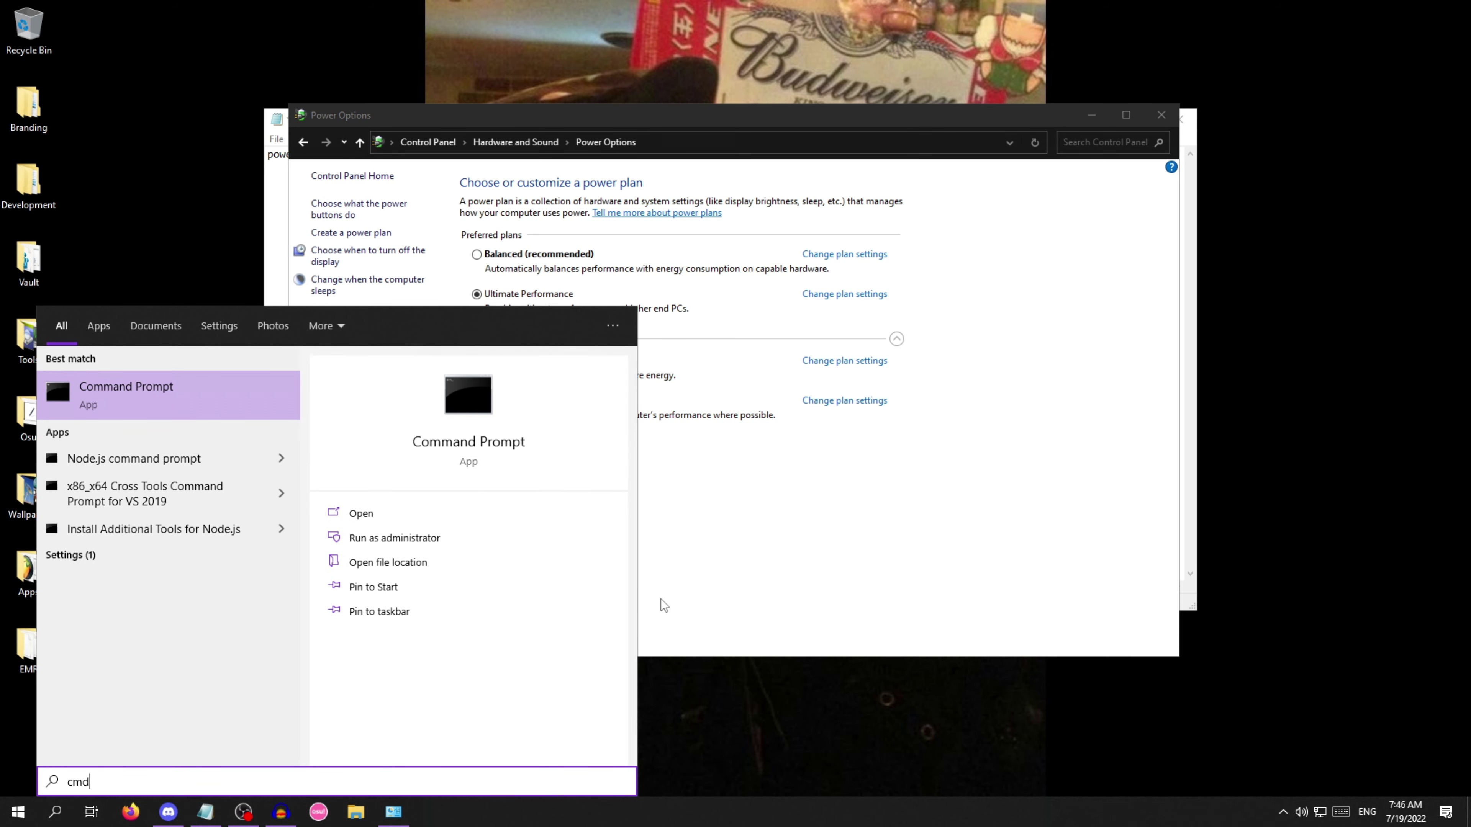
pyautogui.click(487, 538)
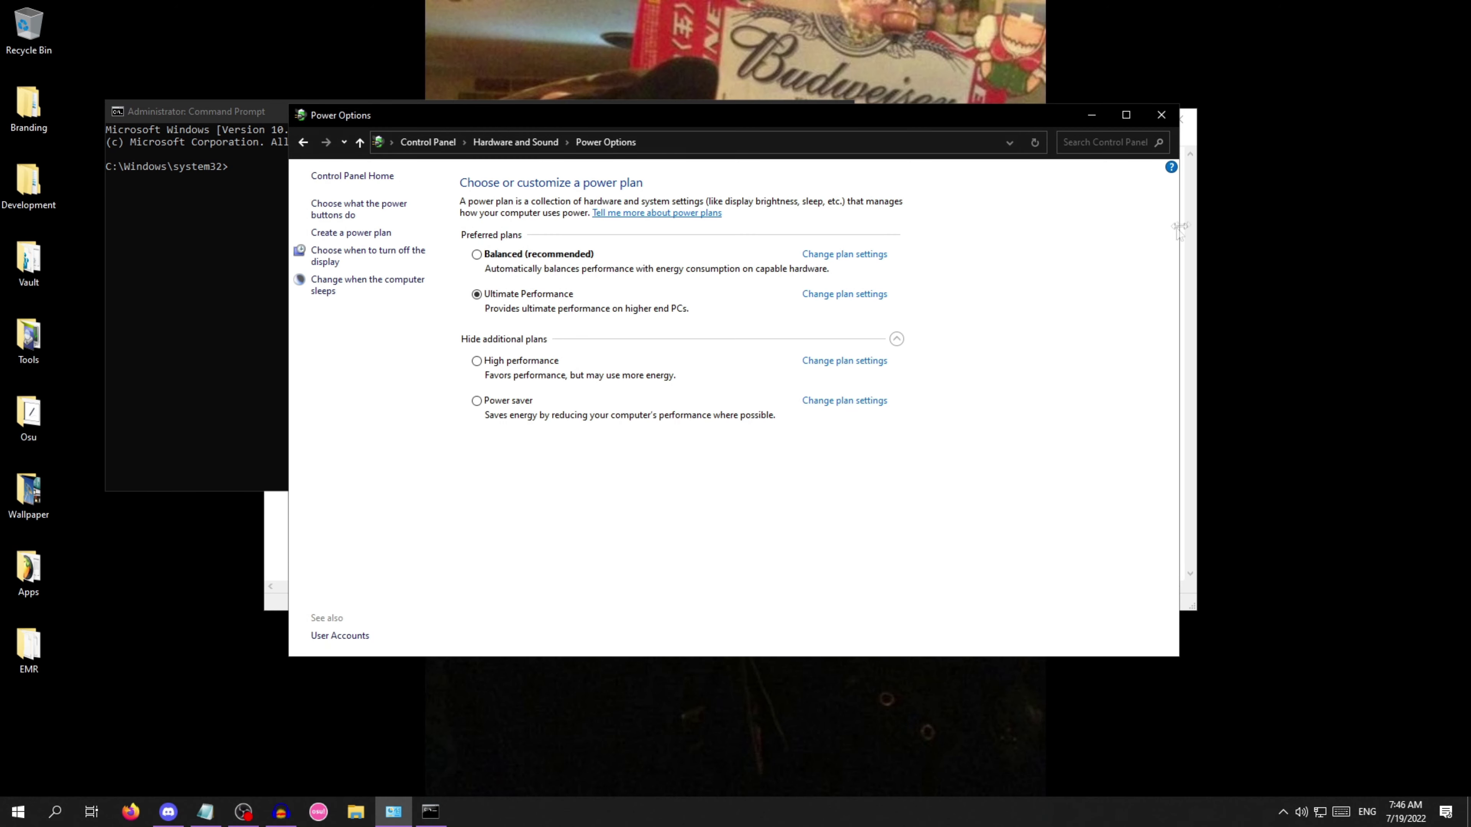
pyautogui.click(1186, 226)
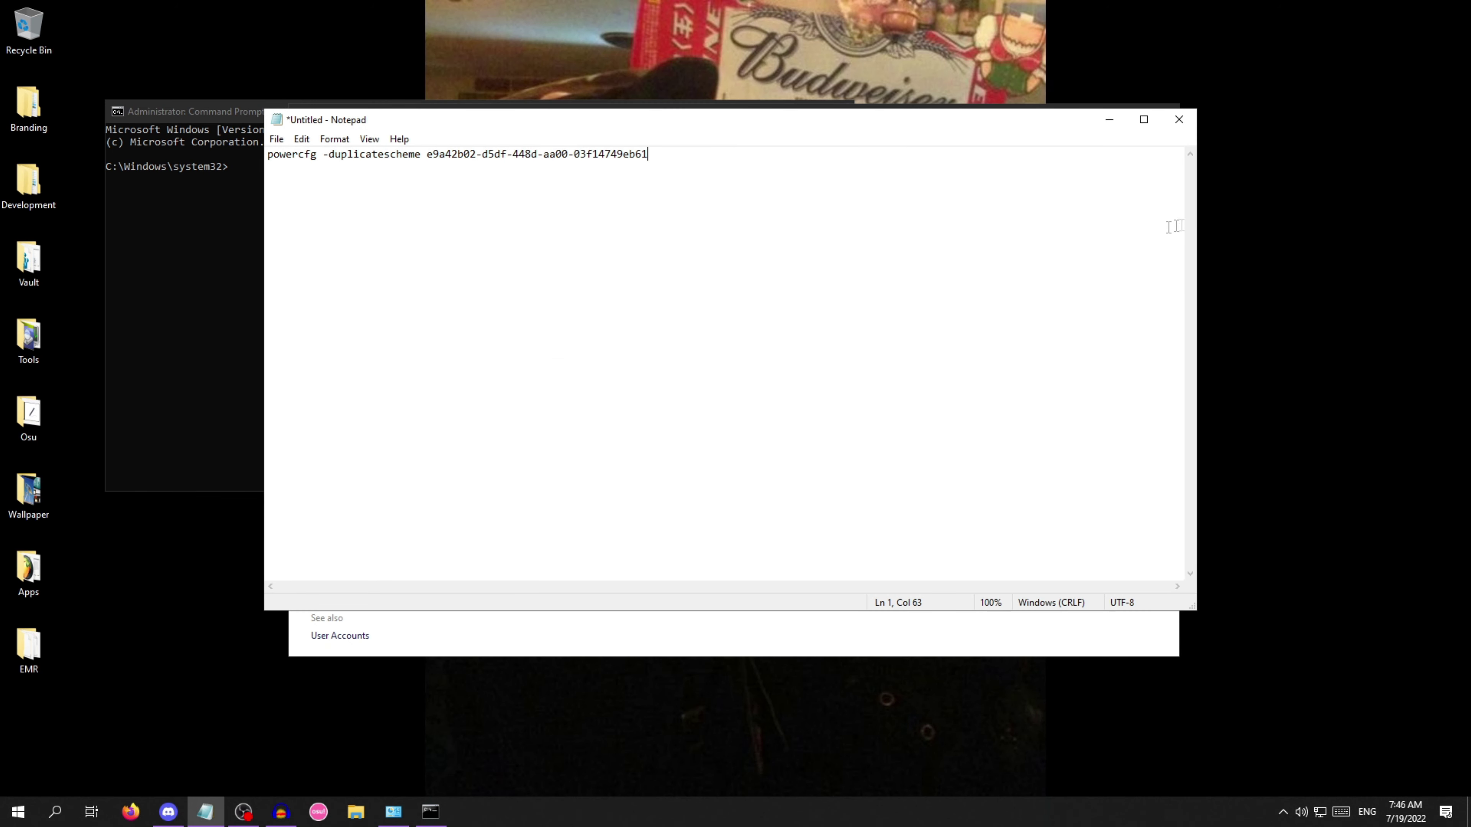
pyautogui.moveTo(725, 159); pyautogui.dragTo(266, 155)
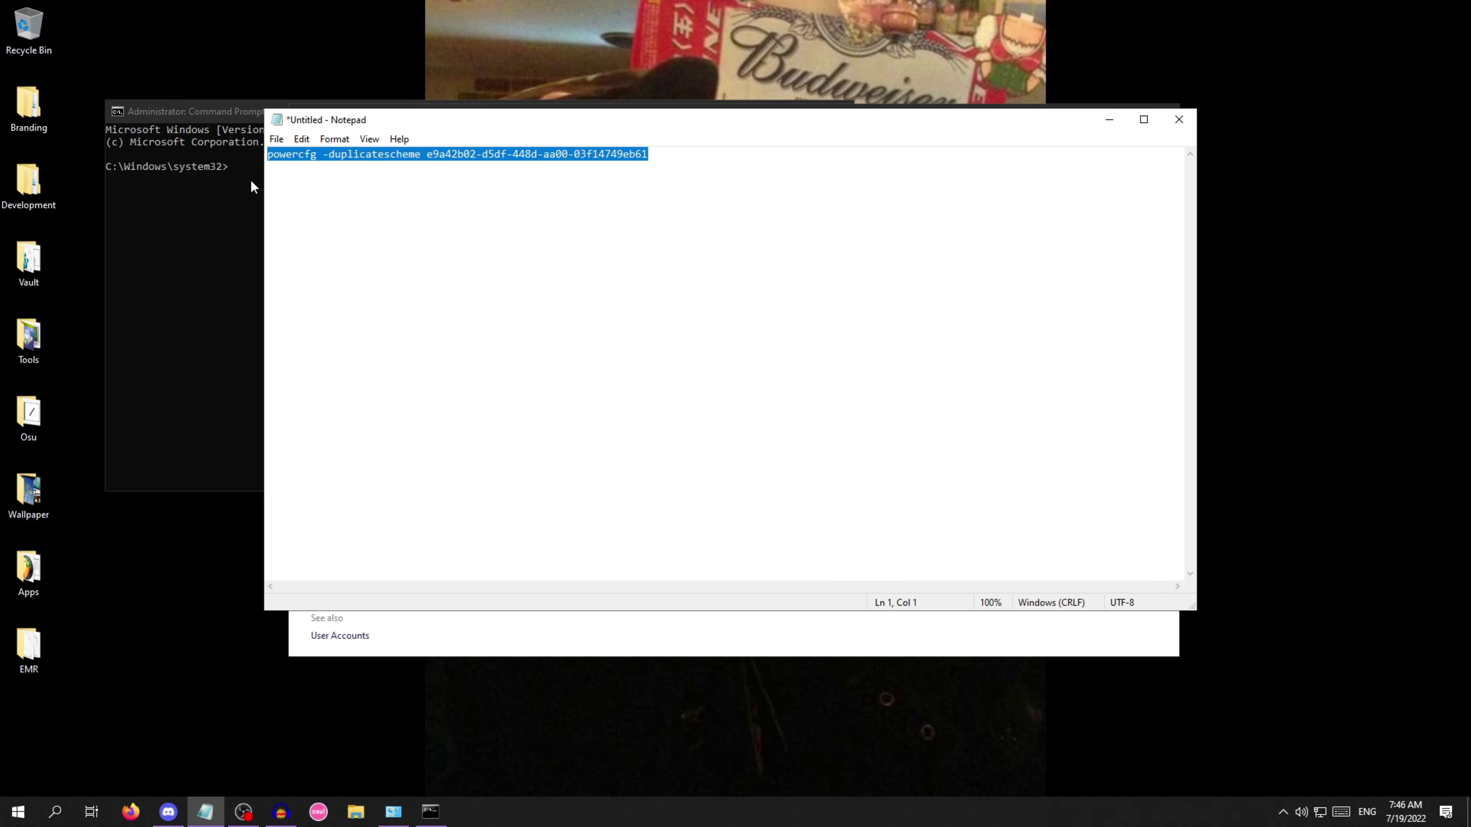
pyautogui.click(251, 179)
pyautogui.write('powercfg -duplicatescheme e9a42b02-d5df-448d-aa00-03f14749eb61')
pyautogui.press('Return')
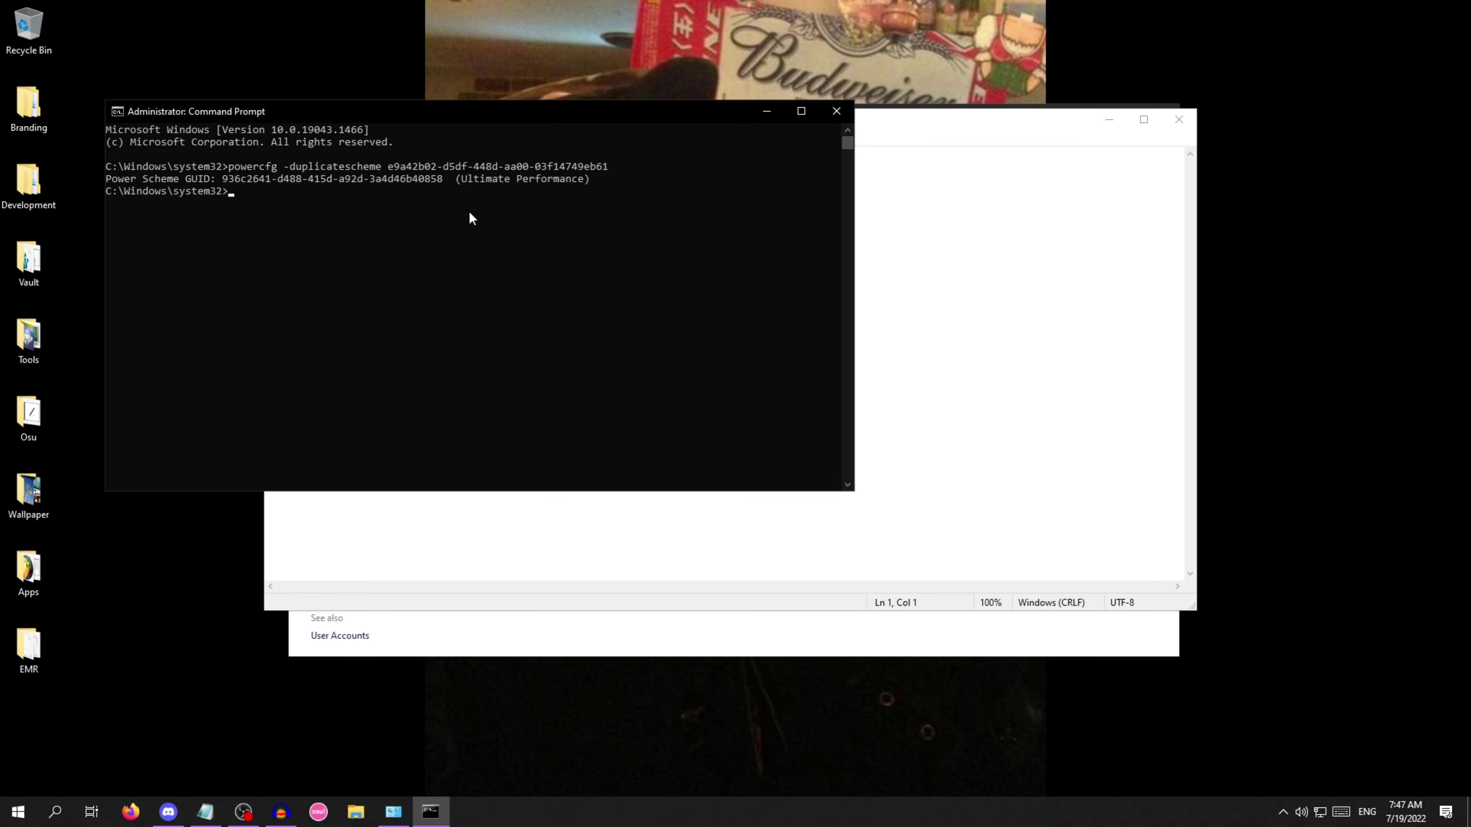
# Close Command Prompt and the untitled Notepad file without saving it
pyautogui.moveTo(632, 183); pyautogui.dragTo(106, 168)
pyautogui.click(837, 111)
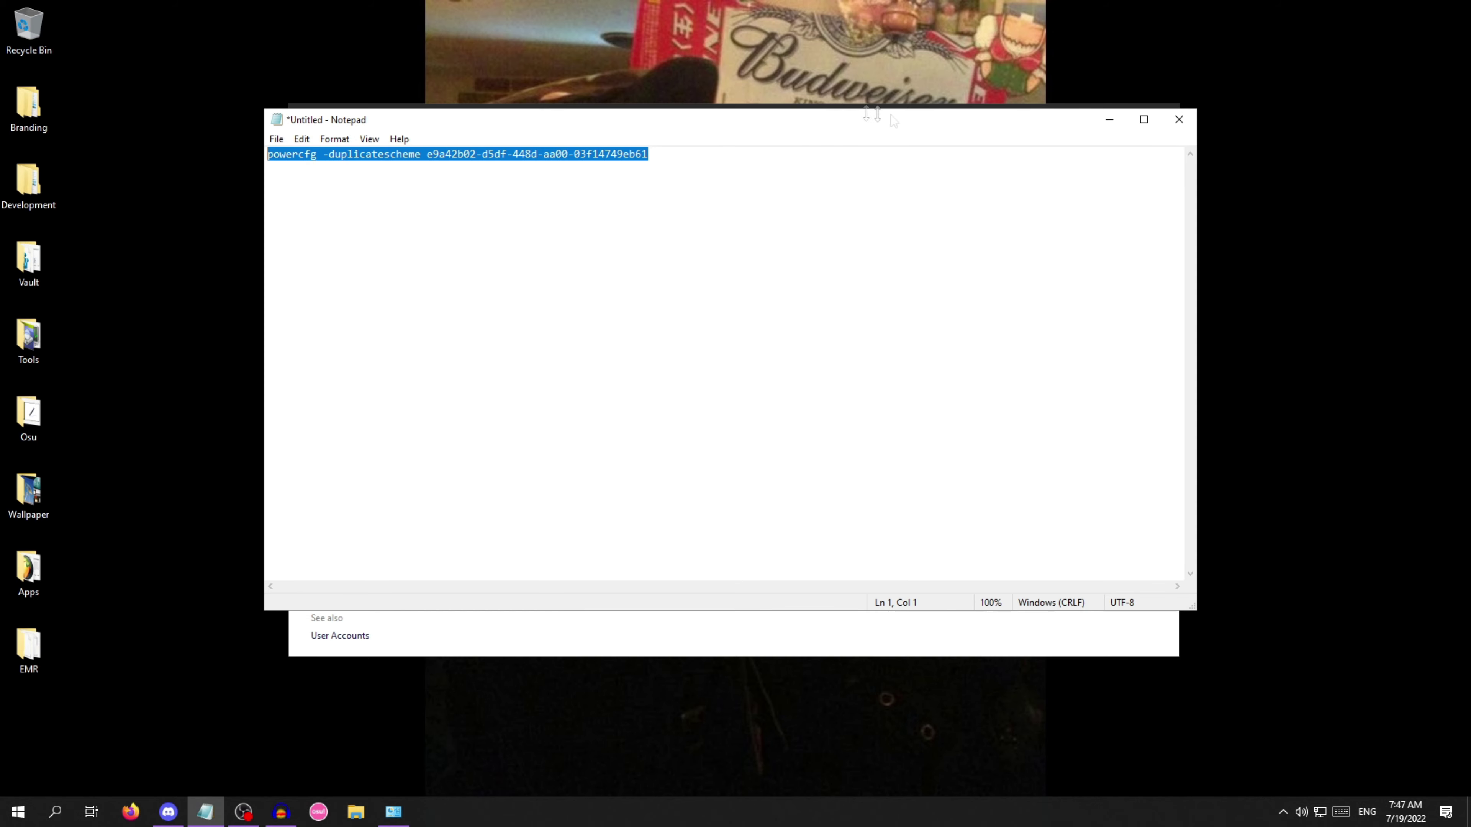
pyautogui.click(1179, 119)
pyautogui.click(761, 406)
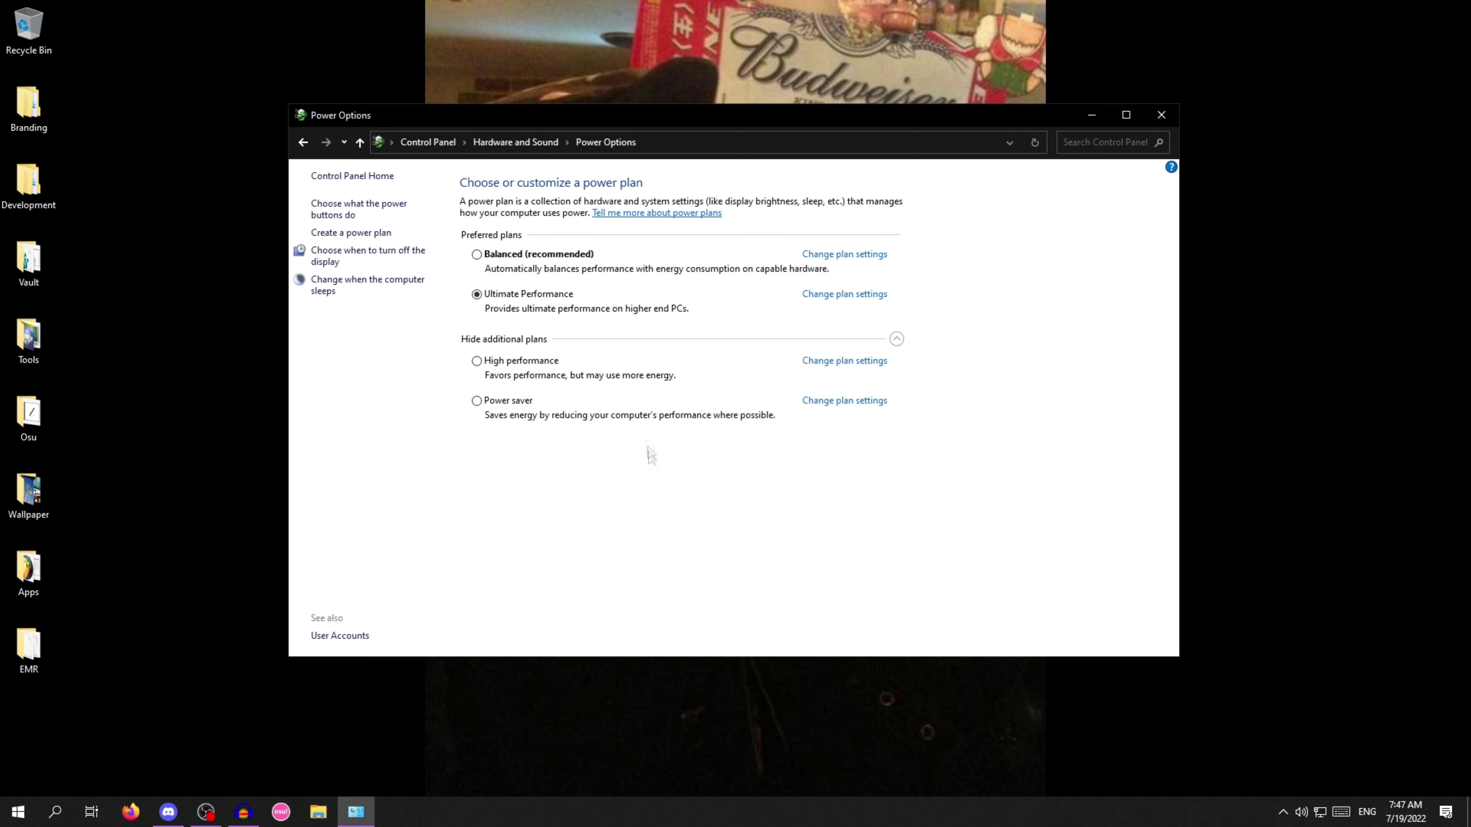
# Reopen Power Options from Hardware and Sound to refresh the list of power plans
pyautogui.click(523, 141)
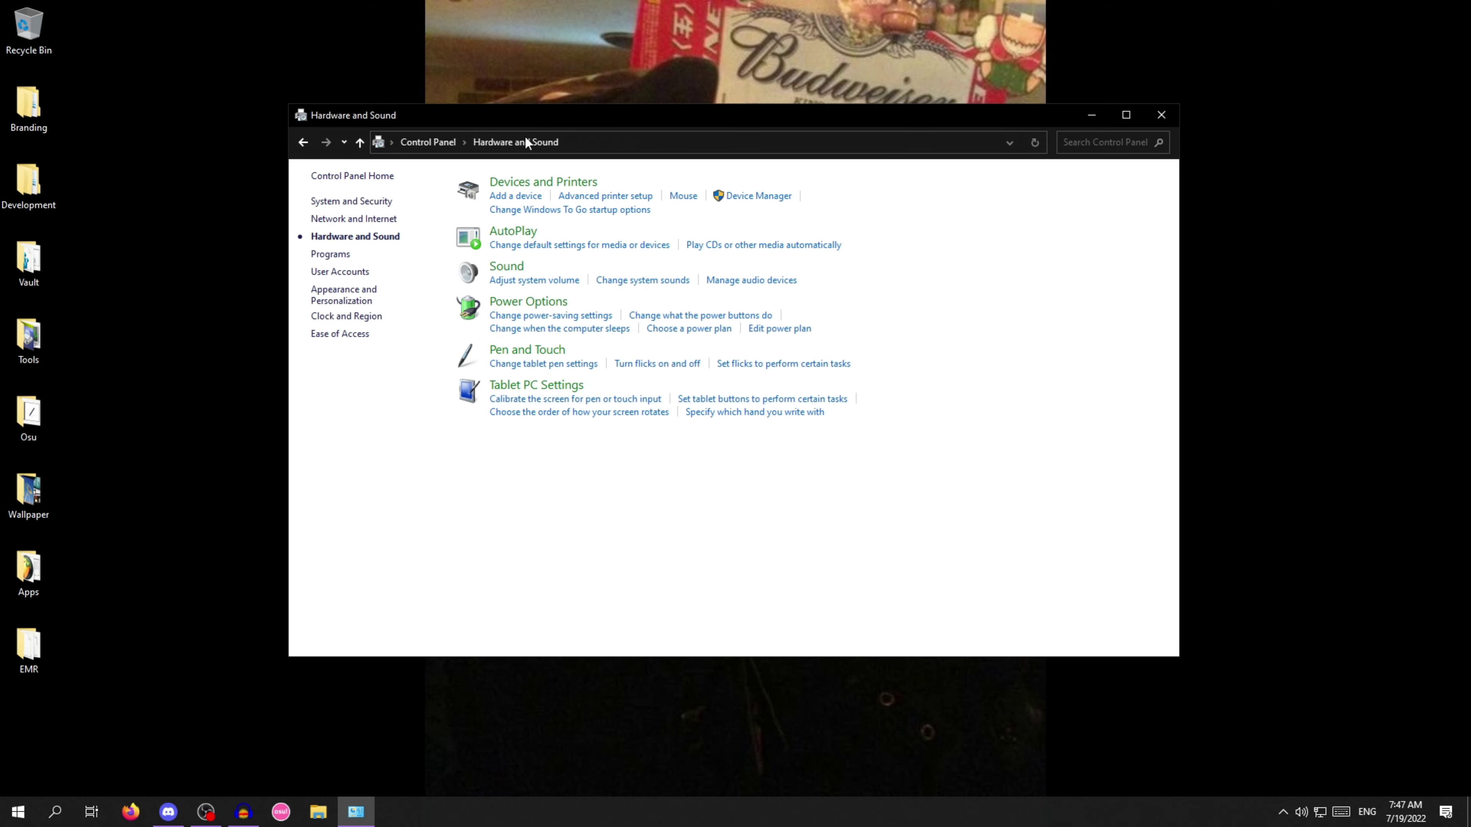
pyautogui.click(544, 307)
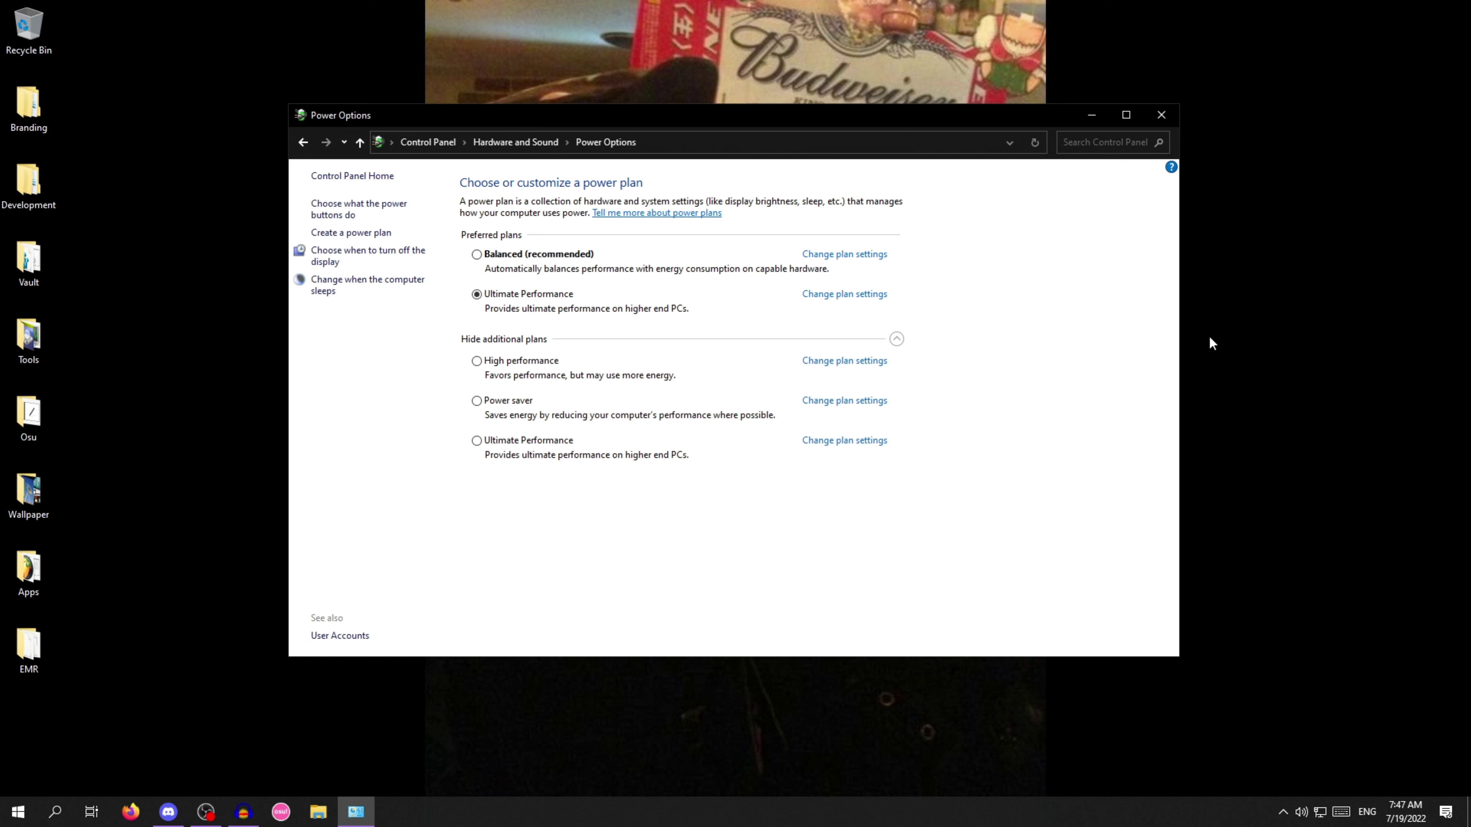
# Return to the Control Panel home page and search it for "Perfor"
pyautogui.hotkey('alt', 'Left')
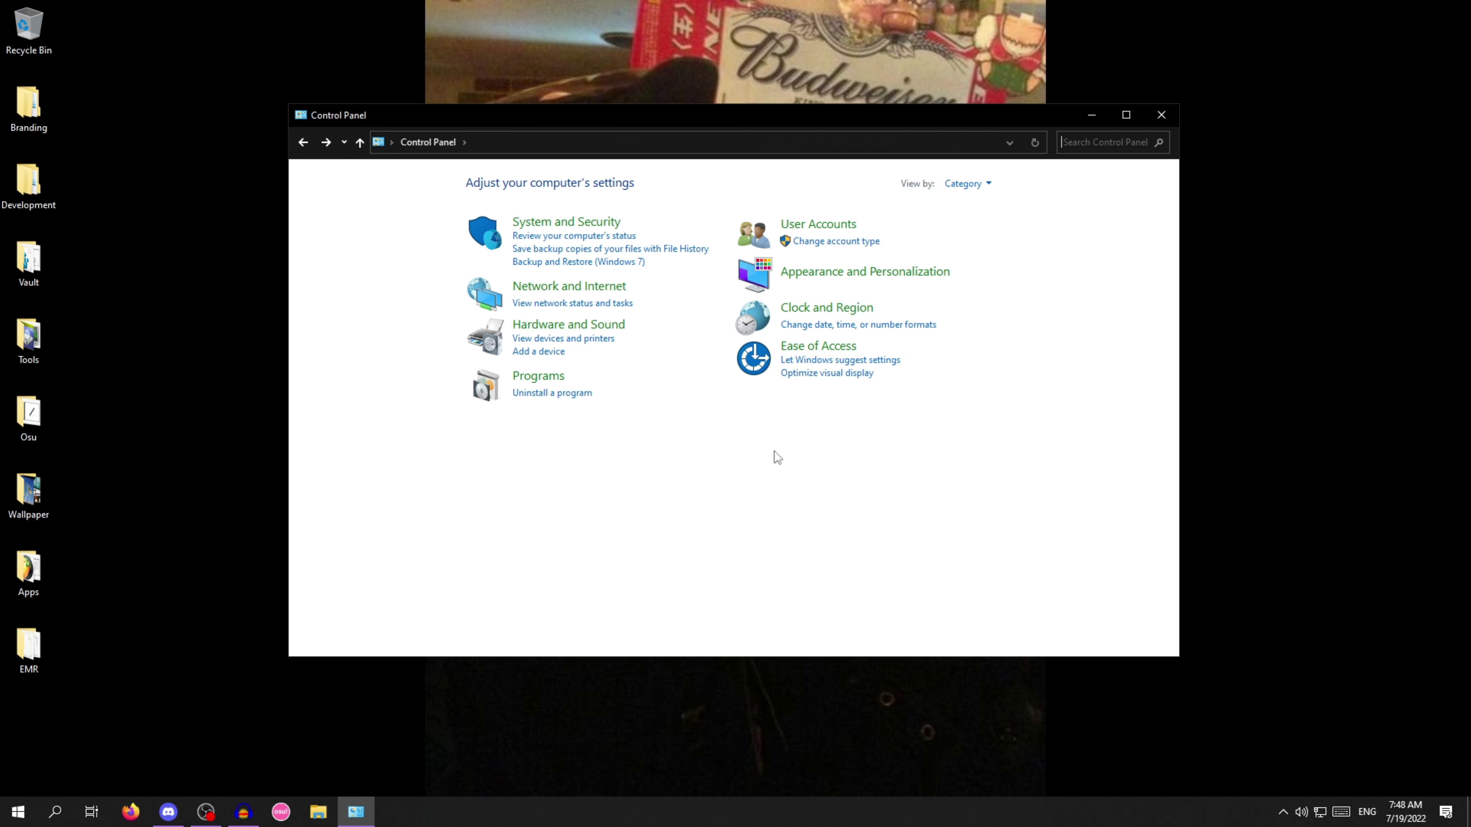
pyautogui.write('Perfor')
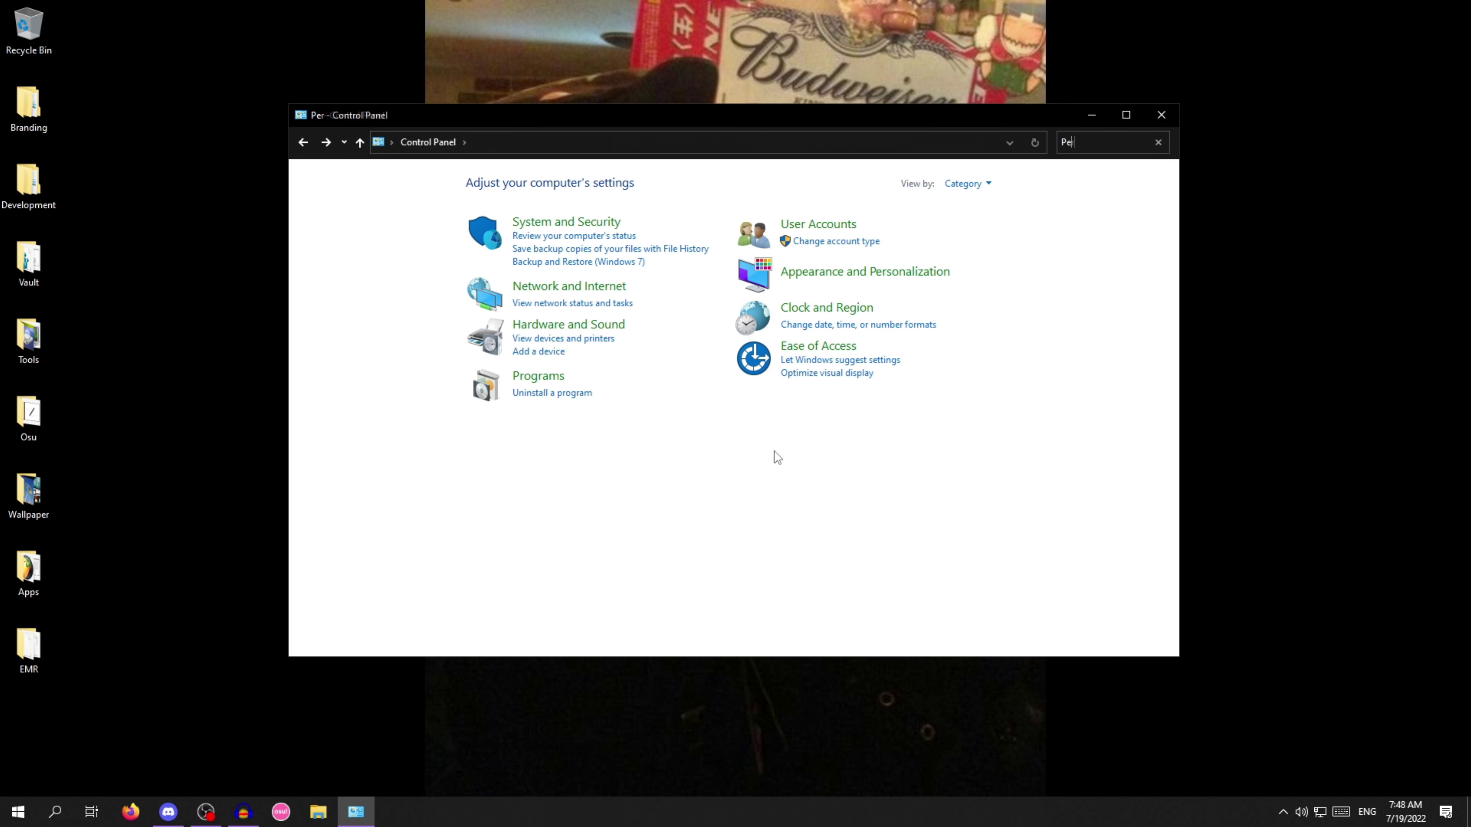